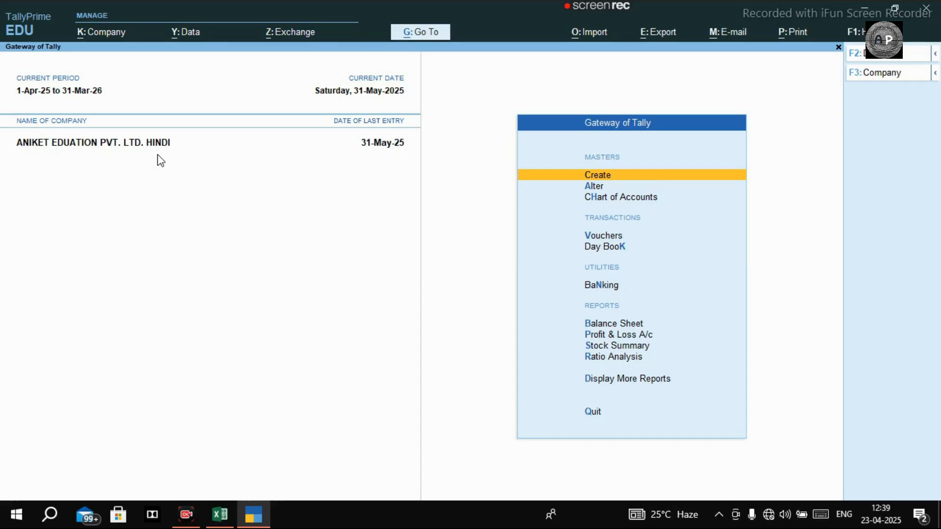
Open the 31-May-25 payroll voucher from the Day Book.
{"action": "key", "text": "k"}
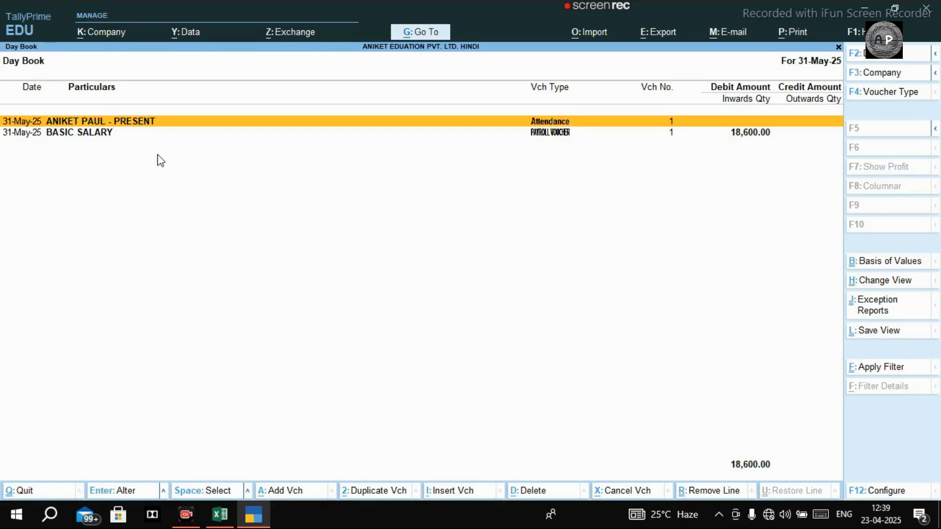
{"action": "key", "text": "Down"}
{"action": "key", "text": "Return"}
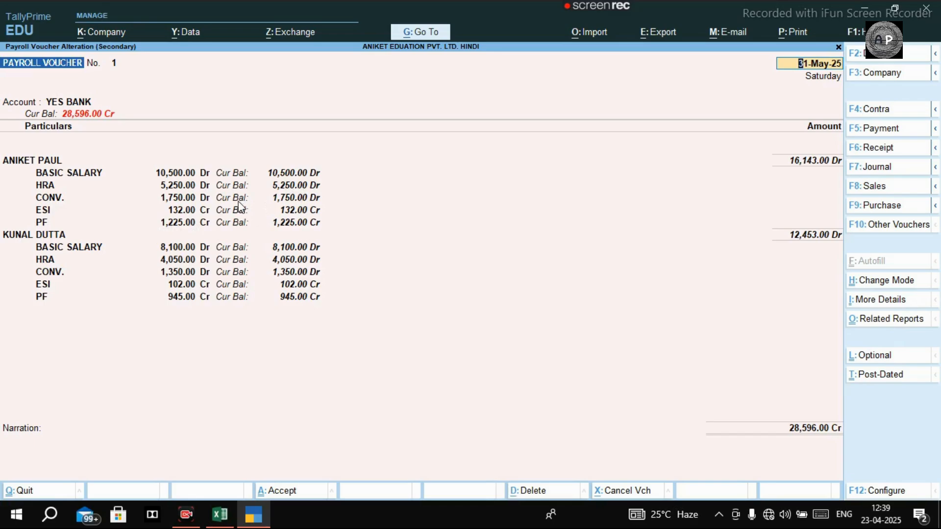
Compare the payroll voucher with the May 2025 salary sheet in Excel, then return to the Gateway of Tally.
{"action": "left_click", "coordinate": [231, 519]}
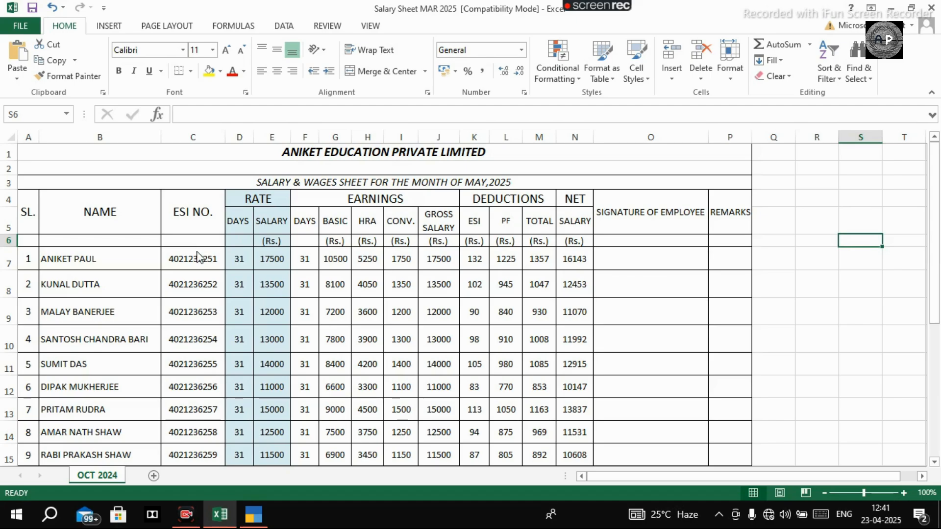
{"action": "key", "text": "alt+Tab"}
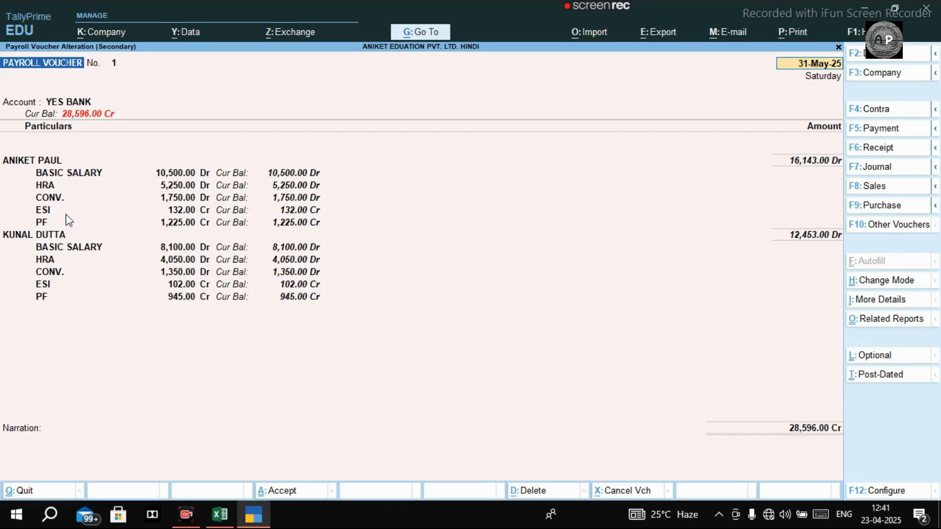
{"action": "key", "text": "BackSpace"}
{"action": "key", "text": "Escape"}
{"action": "key", "text": "Escape"}
{"action": "key", "text": "Escape"}
{"action": "key", "text": "Escape"}
{"action": "key", "text": "Escape"}
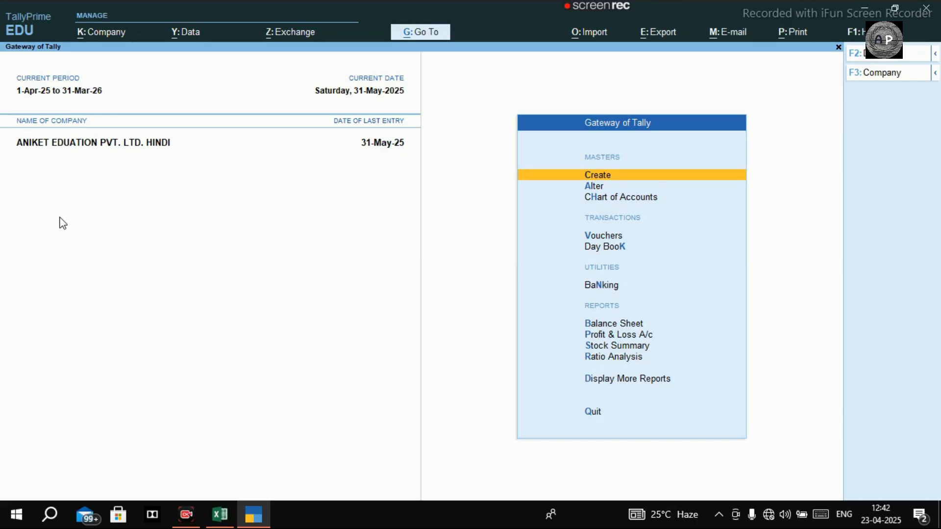
Display the May-2025 pay slip of the second employee from the payroll reports.
{"action": "key", "text": "d"}
{"action": "key", "text": "y"}
{"action": "key", "text": "Return"}
{"action": "key", "text": "Down"}
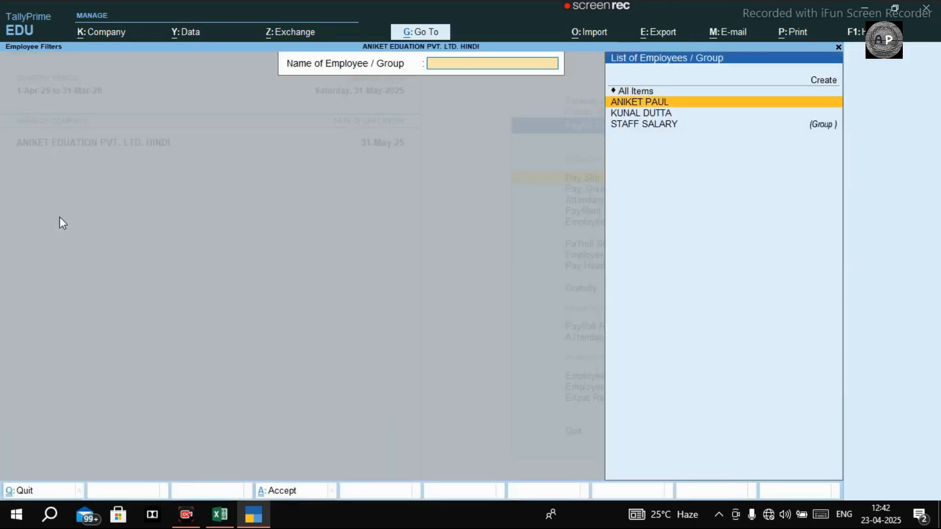
{"action": "key", "text": "Down"}
{"action": "key", "text": "Return"}
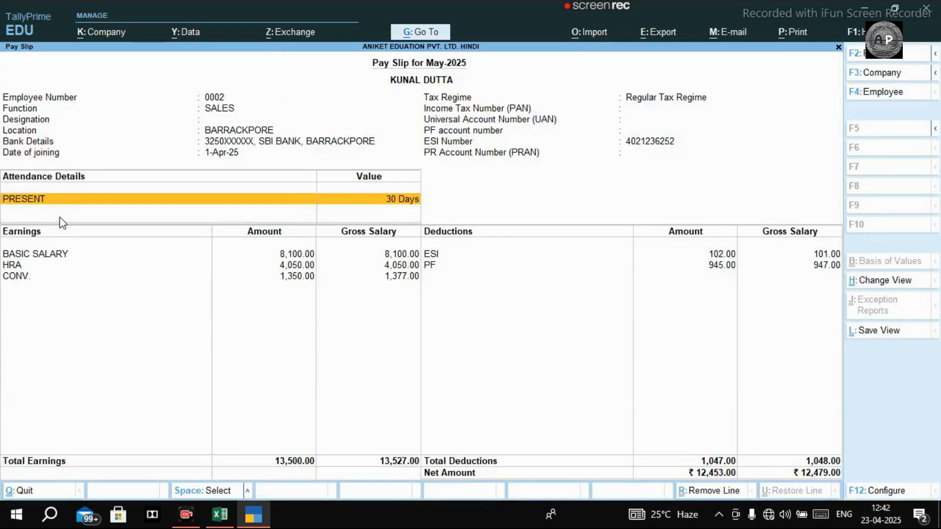
Preview the pay slip's printout enlarged, examine its earnings and deductions, and return to the Gateway of Tally.
{"action": "key", "text": "ctrl"}
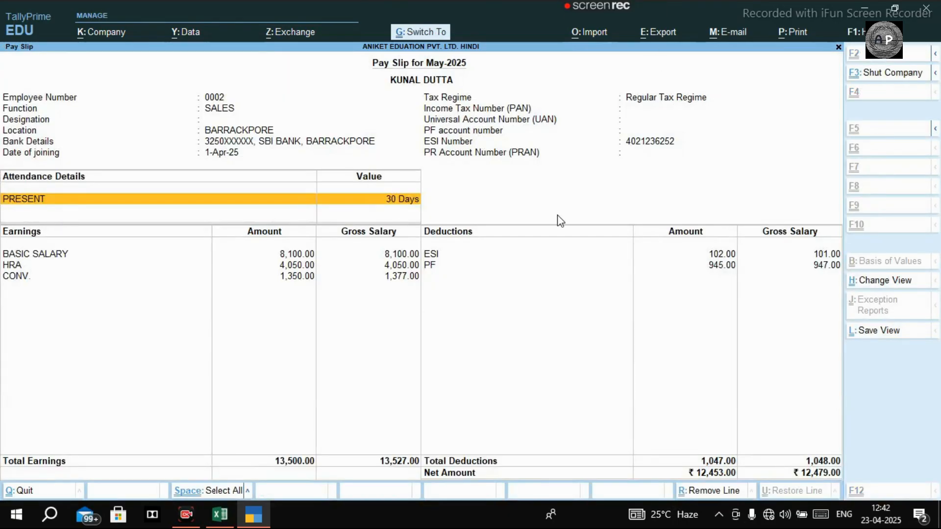
{"action": "key", "text": "ctrl+p"}
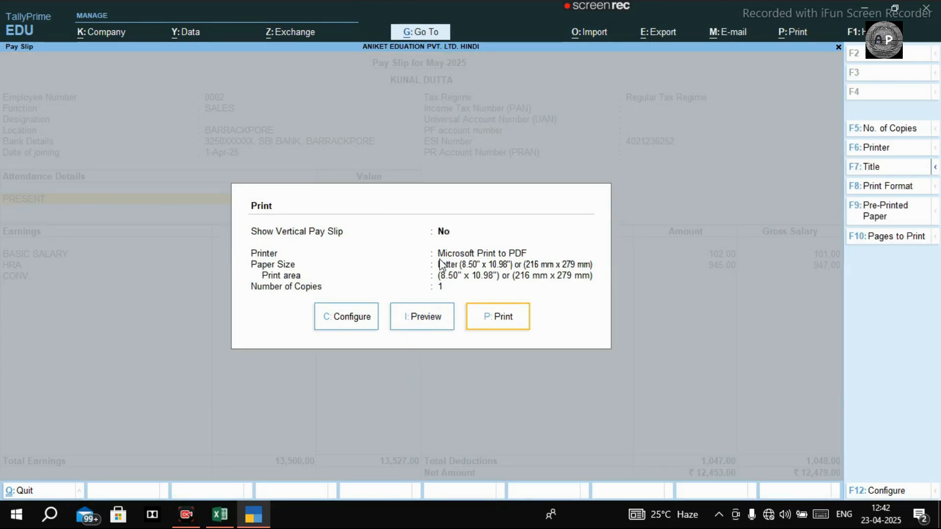
{"action": "left_click", "coordinate": [414, 323]}
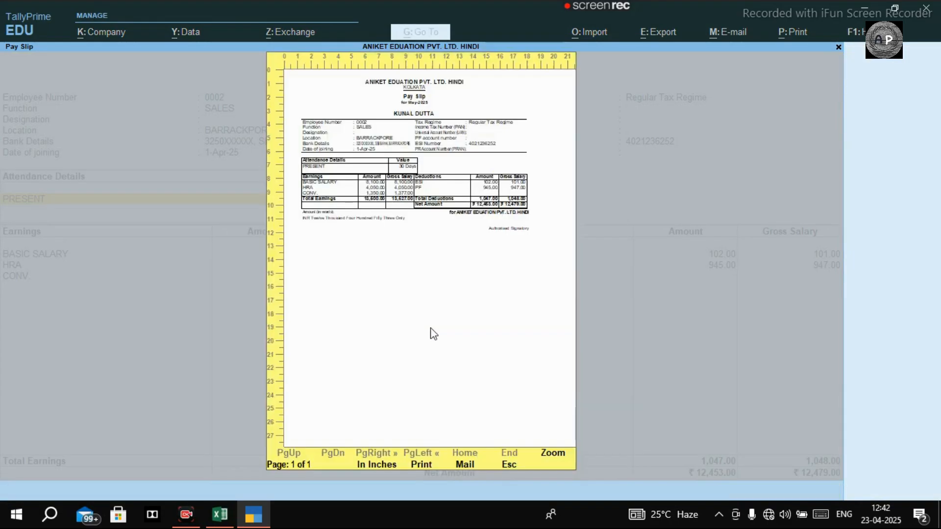
{"action": "left_click", "coordinate": [552, 459]}
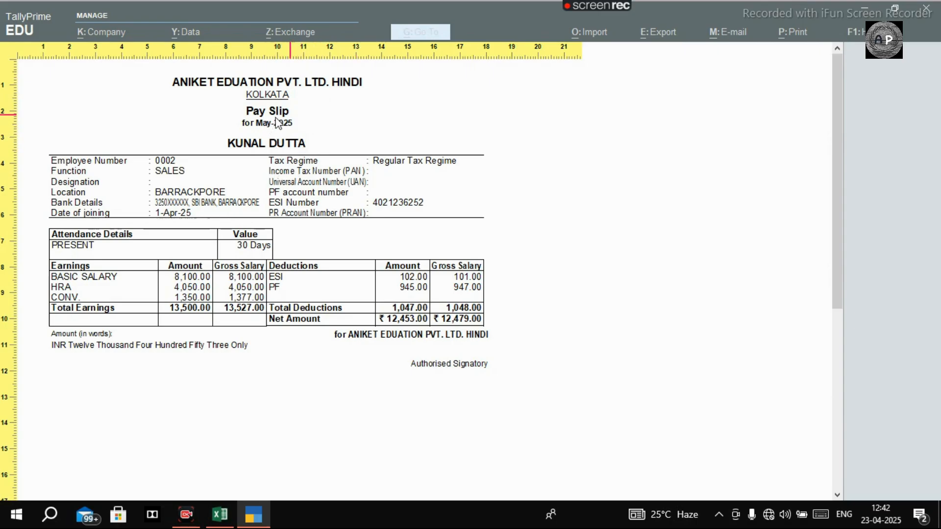
{"action": "scroll", "coordinate": [259, 294], "scroll_direction": "down", "scroll_amount": 1}
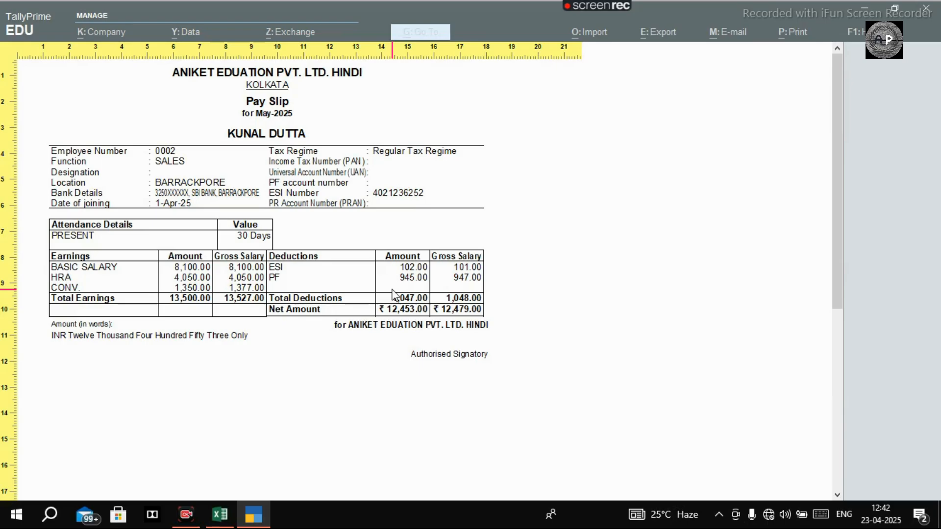
{"action": "key", "text": "Escape"}
{"action": "key", "text": "Escape"}
{"action": "key", "text": "Escape"}
{"action": "key", "text": "Escape"}
{"action": "key", "text": "Escape"}
{"action": "key", "text": "Escape"}
{"action": "key", "text": "Escape"}
{"action": "key", "text": "Escape"}
{"action": "key", "text": "Escape"}
{"action": "key", "text": "Escape"}
{"action": "key", "text": "Escape"}
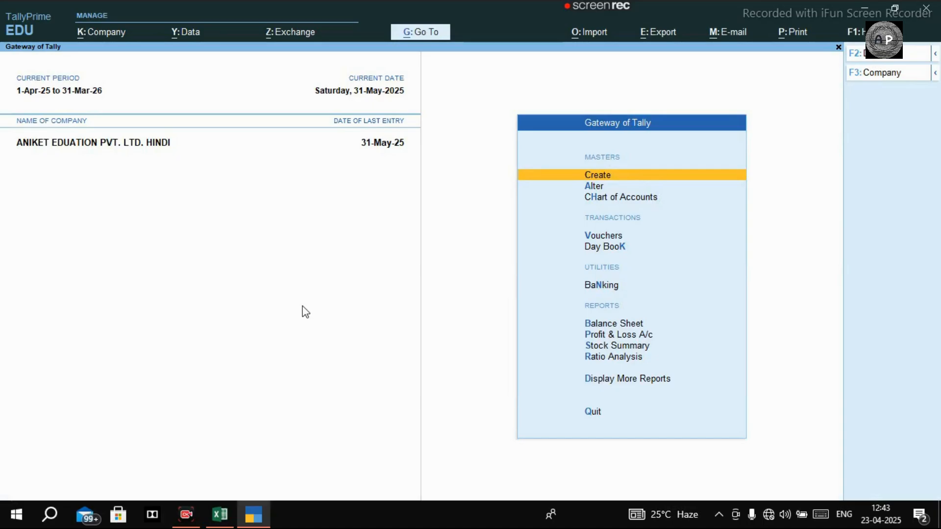
In the Excel salary sheet, enter the rates 0.75% in cell R7 and 3.25% in cell R8.
{"action": "left_click", "coordinate": [220, 514]}
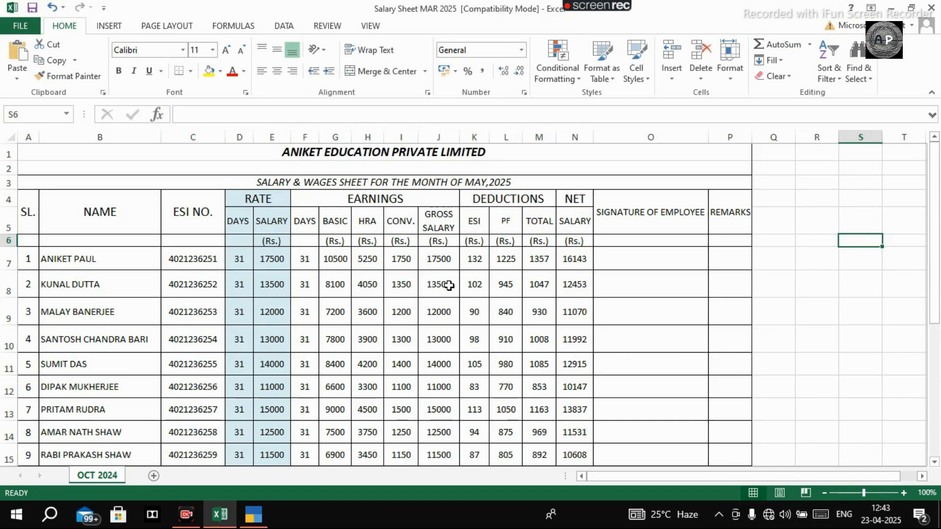
{"action": "left_click", "coordinate": [782, 263]}
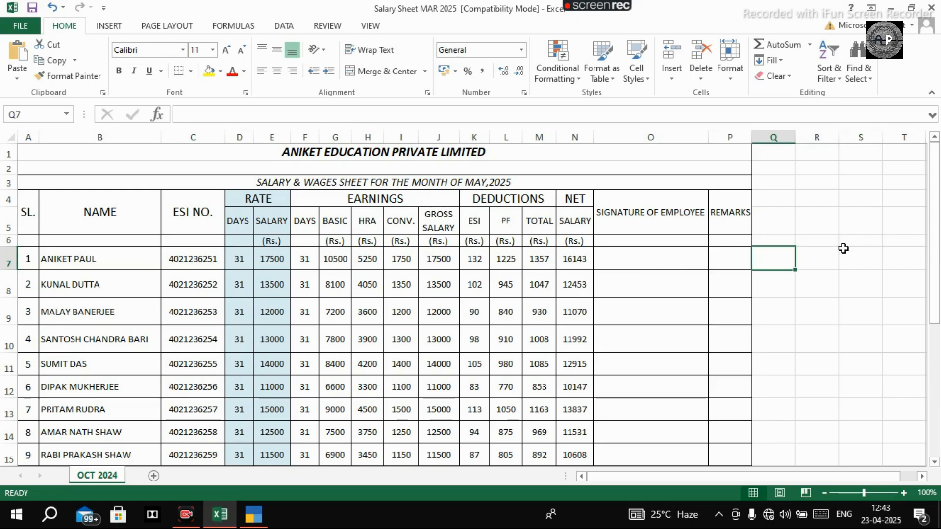
{"action": "left_click", "coordinate": [818, 260]}
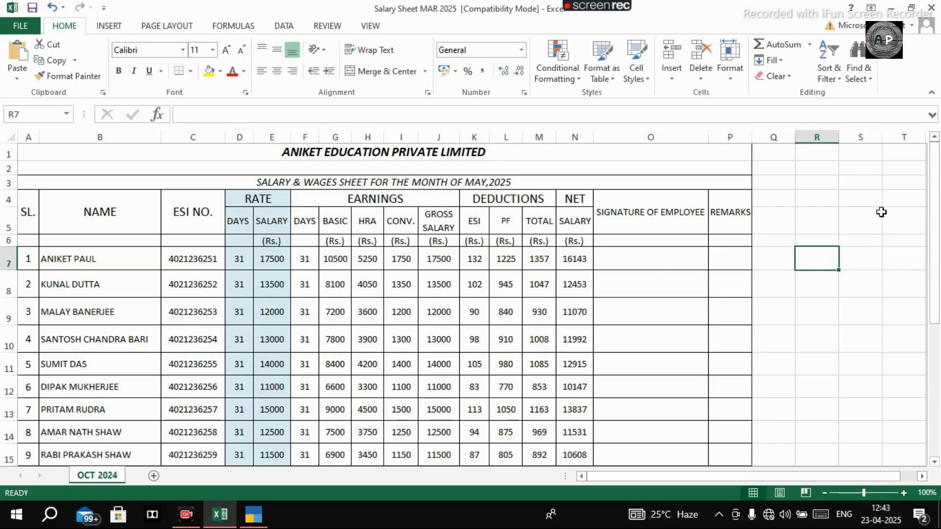
{"action": "type", "text": ".75"}
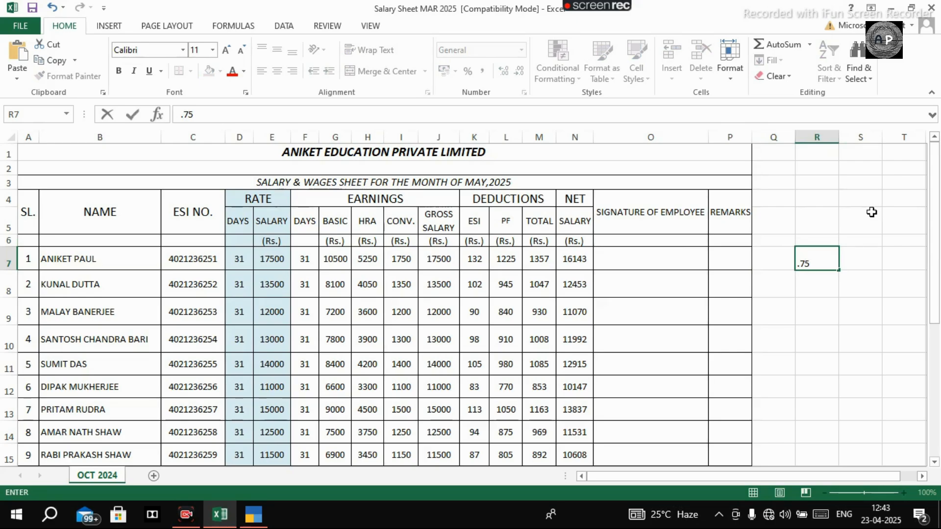
{"action": "type", "text": "%"}
{"action": "key", "text": "Return"}
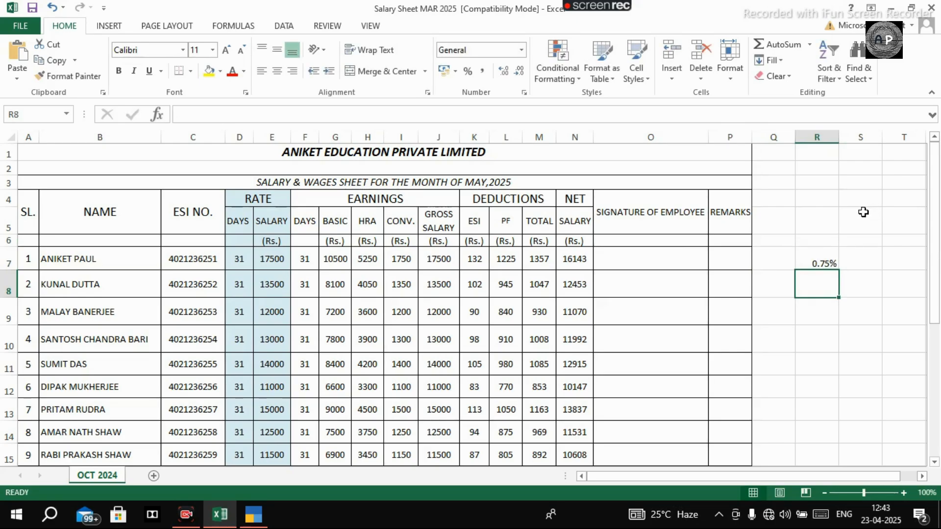
{"action": "type", "text": "3.25"}
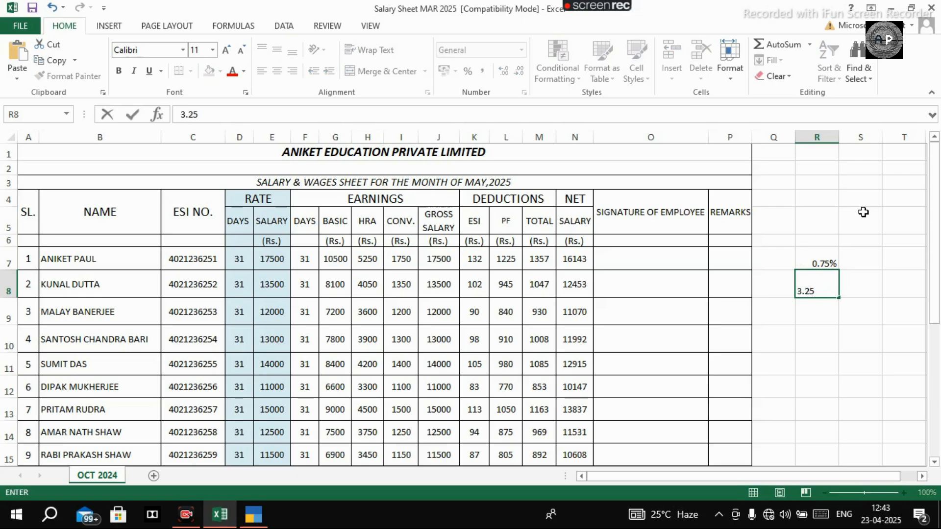
{"action": "type", "text": "%"}
{"action": "key", "text": "Return"}
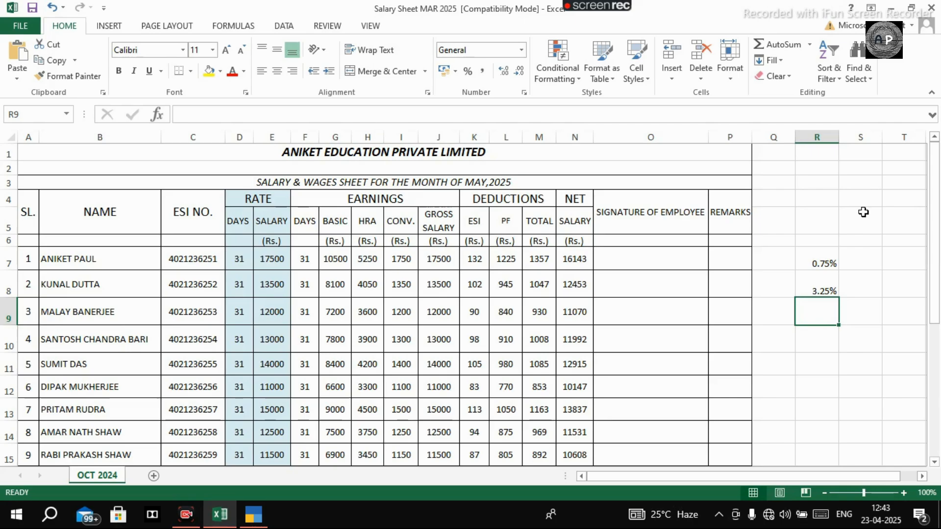
Enter the rates 12% in cell R10 and 13% in cell R11.
{"action": "key", "text": "Down"}
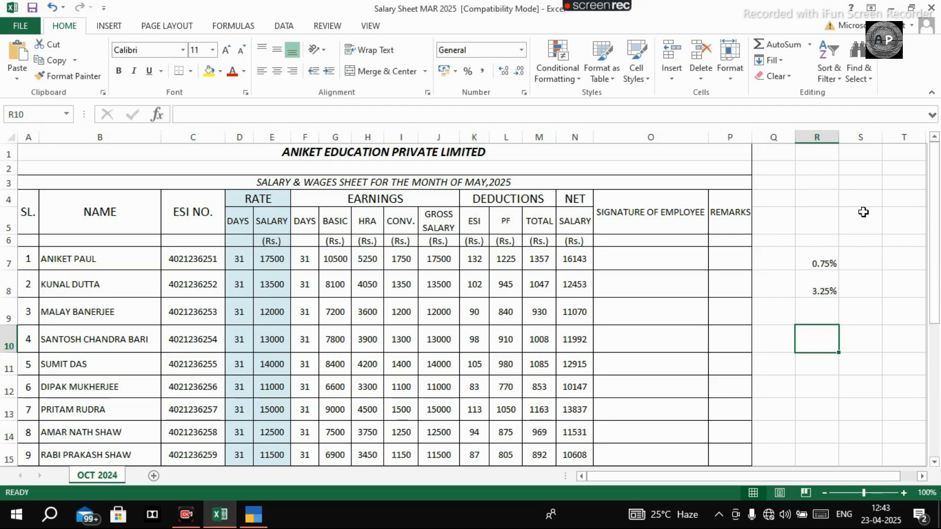
{"action": "type", "text": "12%"}
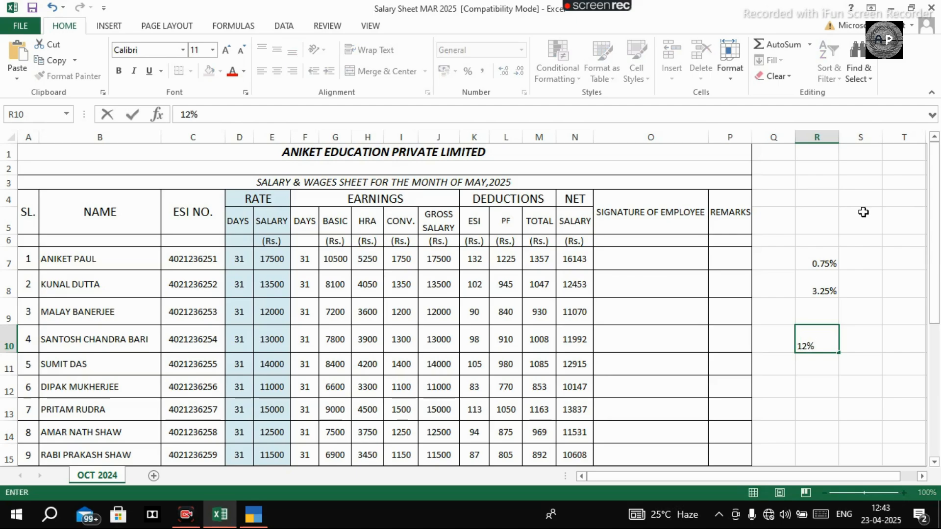
{"action": "key", "text": "Return"}
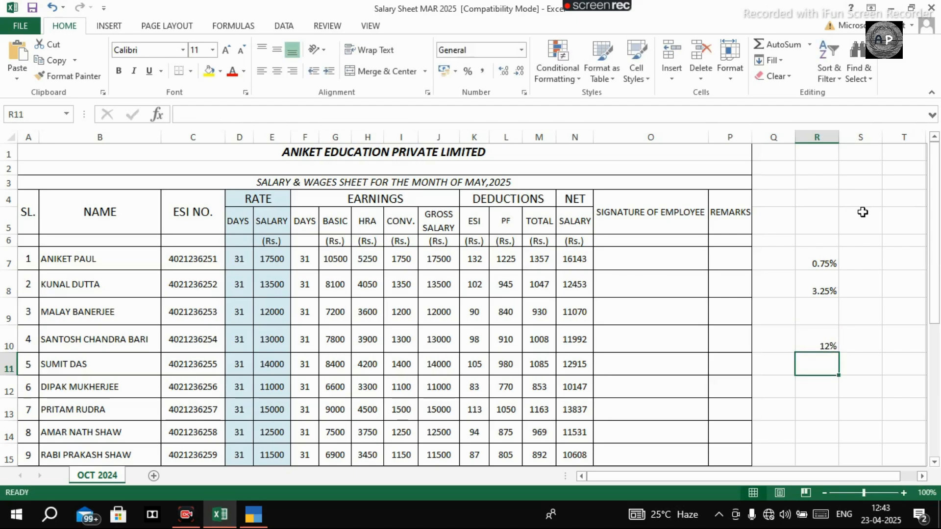
{"action": "type", "text": "13%"}
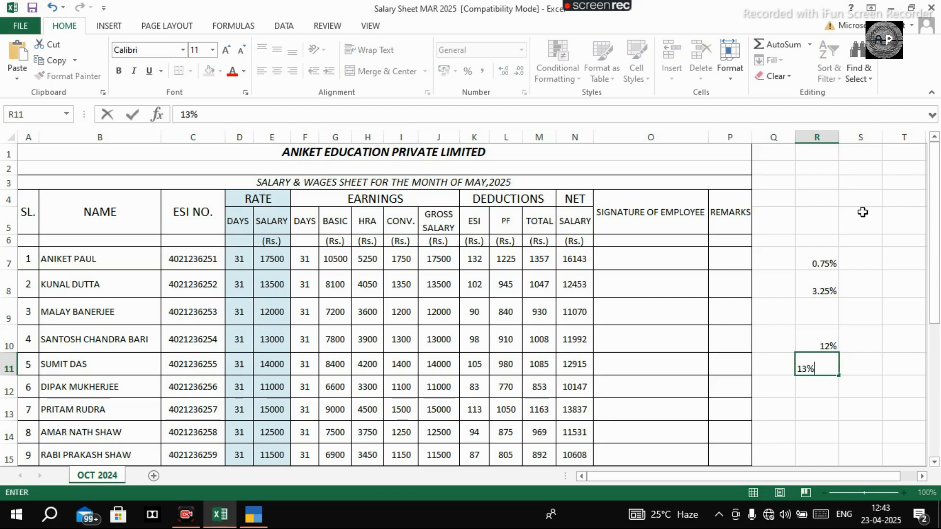
{"action": "key", "text": "Return"}
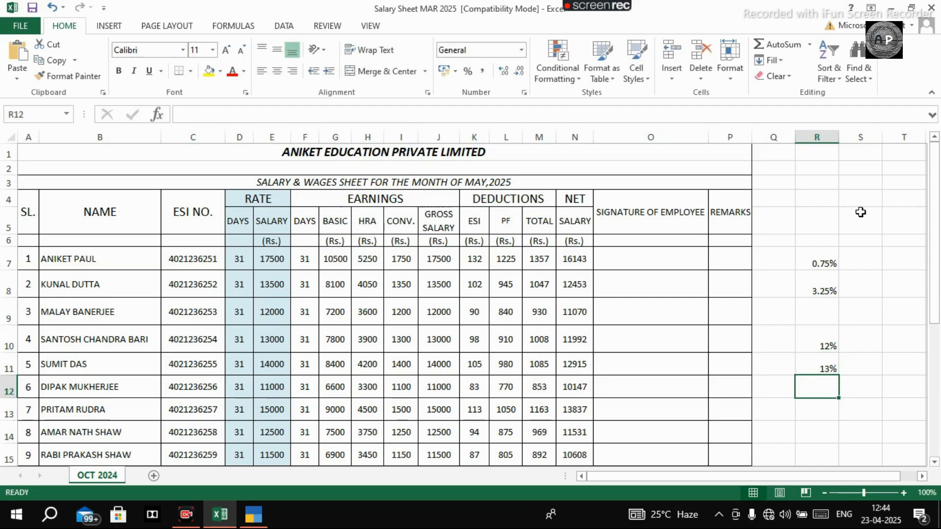
Clear all the percentage rates noted in column R, from R7 down to R12.
{"action": "key", "text": "Up"}
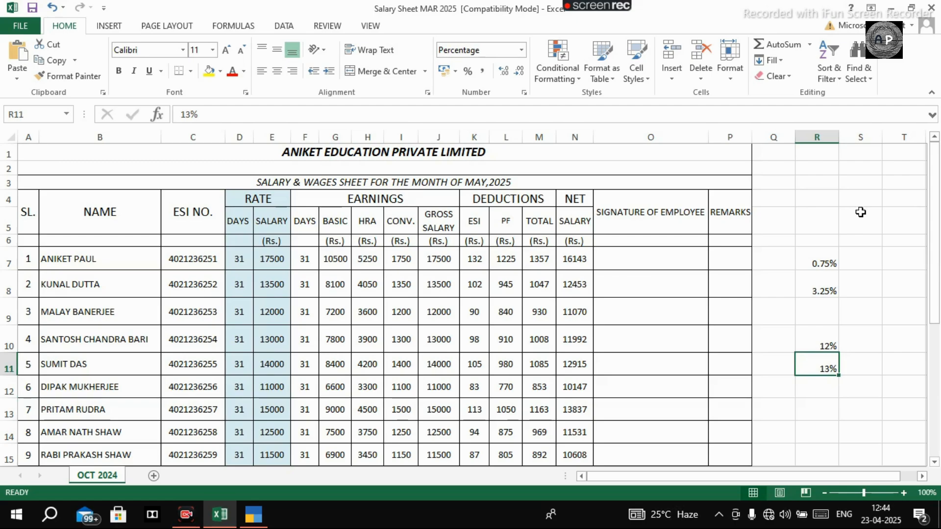
{"action": "key", "text": "shift+Up"}
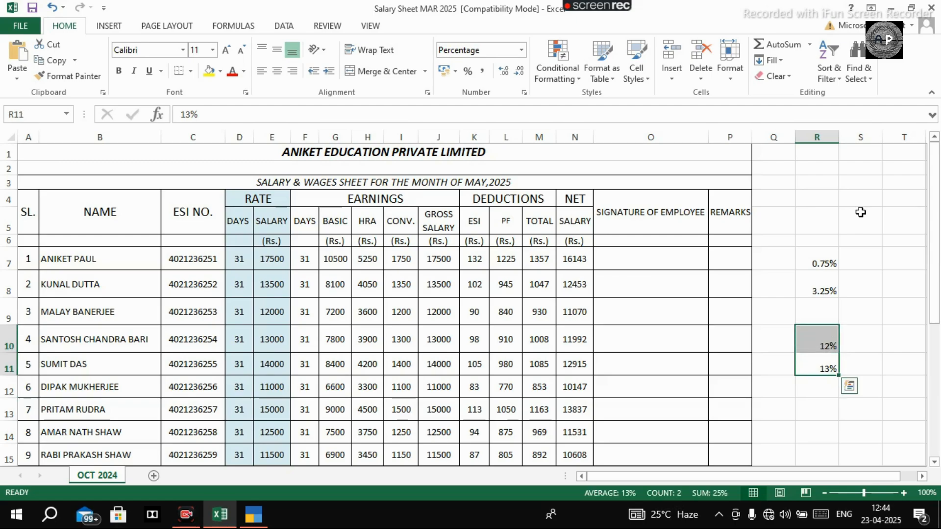
{"action": "key", "text": "Up"}
{"action": "key", "text": "Up"}
{"action": "key", "text": "Up"}
{"action": "key", "text": "Up"}
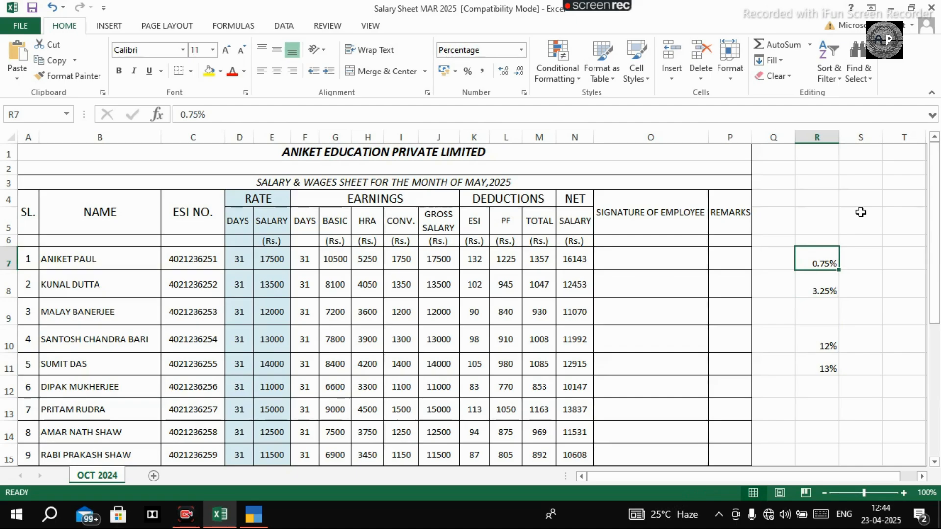
{"action": "key", "text": "shift+Down"}
{"action": "key", "text": "shift+Down"}
{"action": "key", "text": "shift+Down"}
{"action": "key", "text": "shift+Down"}
{"action": "key", "text": "shift+Down"}
{"action": "key", "text": "Delete"}
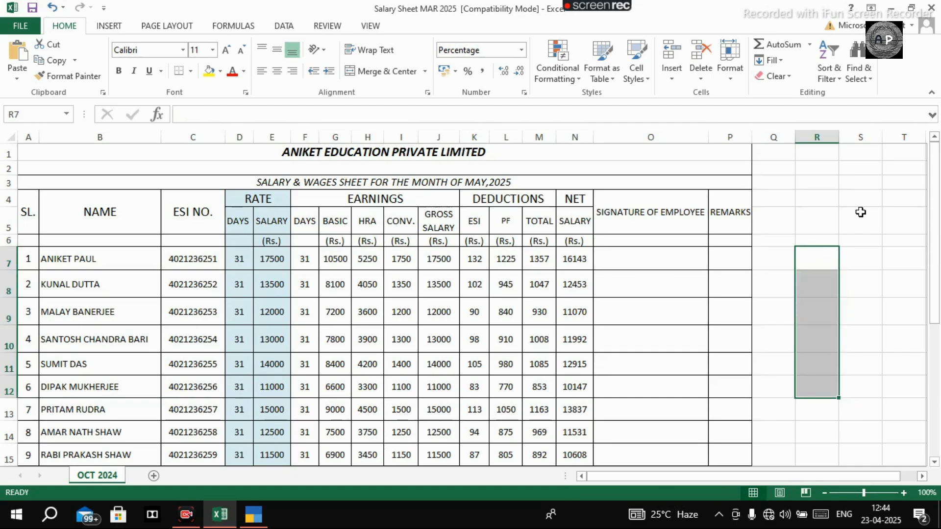
Switch to TallyPrime and open the BASIC SALARY pay head for alteration.
{"action": "left_click", "coordinate": [253, 514]}
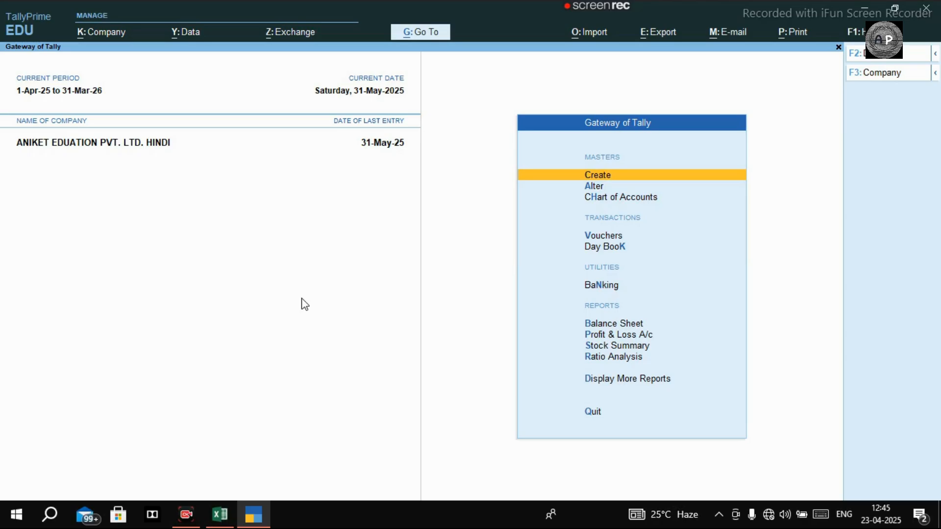
{"action": "key", "text": "Down"}
{"action": "key", "text": "Return"}
{"action": "key", "text": "Down"}
{"action": "key", "text": "Down"}
{"action": "key", "text": "Down"}
{"action": "key", "text": "Down"}
{"action": "key", "text": "Down"}
{"action": "key", "text": "Down"}
{"action": "key", "text": "Down"}
{"action": "key", "text": "Down"}
{"action": "key", "text": "Down"}
{"action": "key", "text": "Down"}
{"action": "key", "text": "Down"}
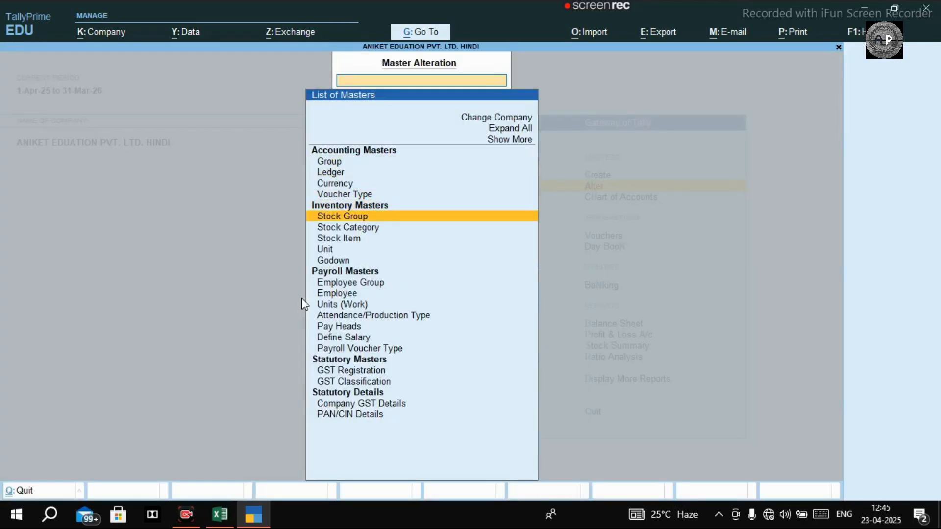
{"action": "key", "text": "Down"}
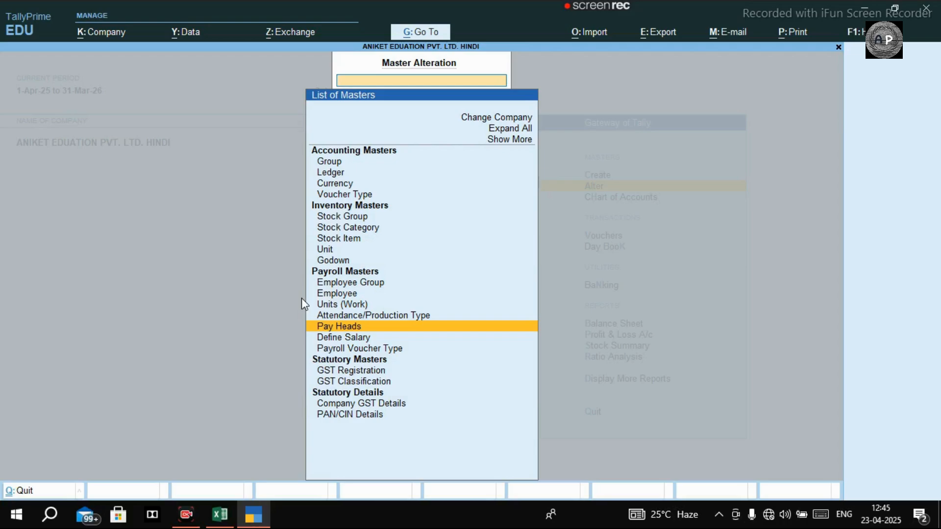
{"action": "key", "text": "Return"}
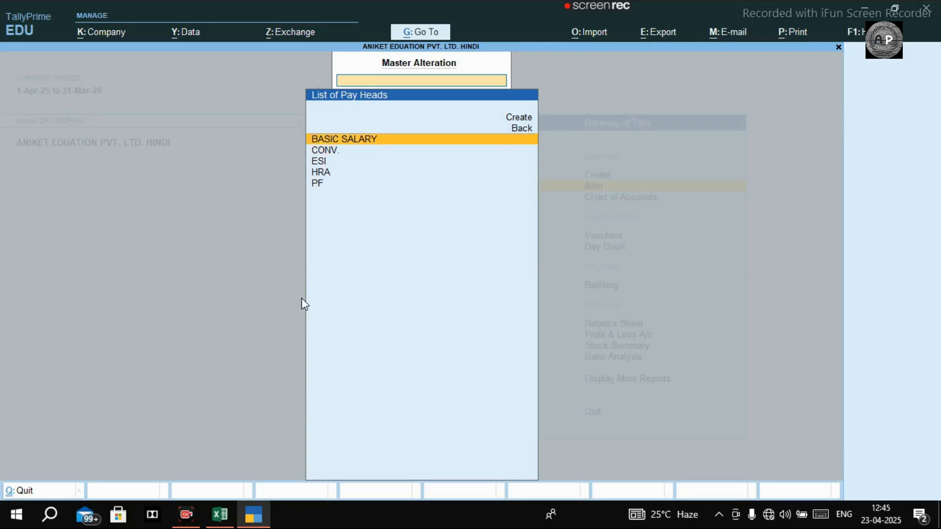
{"action": "key", "text": "Return"}
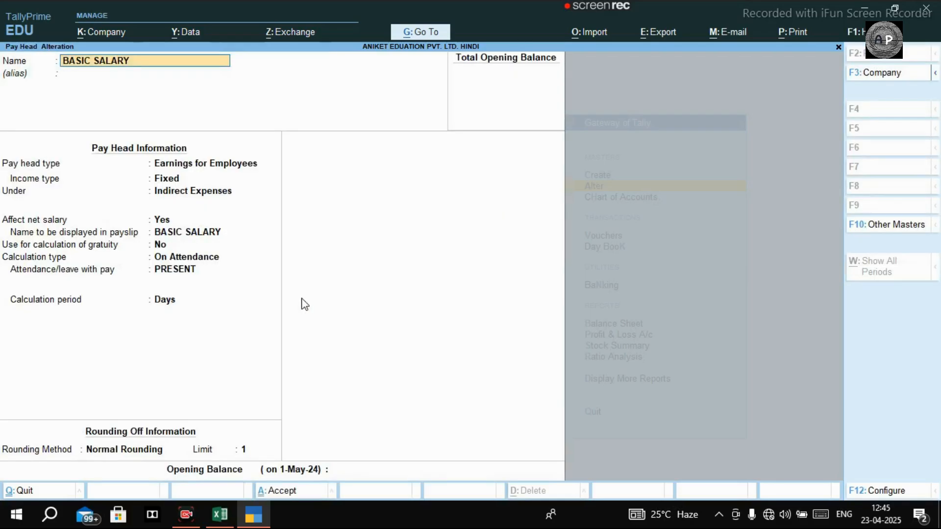
Go through the BASIC SALARY pay head's settings as far as the calculation period.
{"action": "key", "text": "Return"}
{"action": "key", "text": "Return"}
{"action": "key", "text": "Return"}
{"action": "key", "text": "Return"}
{"action": "key", "text": "Return"}
{"action": "key", "text": "Return"}
{"action": "key", "text": "Return"}
{"action": "key", "text": "Return"}
{"action": "key", "text": "Return"}
{"action": "key", "text": "Return"}
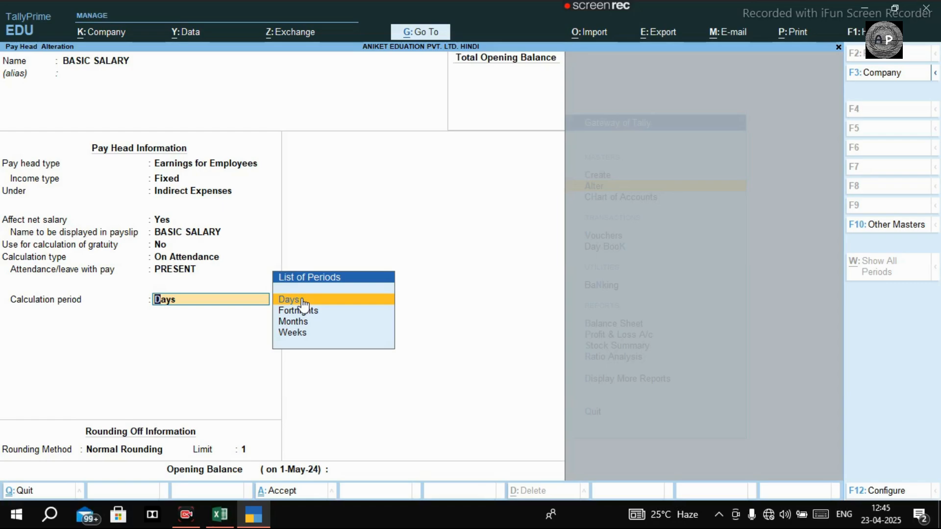
Look through the calculation period options, keep Days with Normal Rounding, and accept the BASIC SALARY pay head.
{"action": "key", "text": "Down"}
{"action": "key", "text": "Down"}
{"action": "key", "text": "Down"}
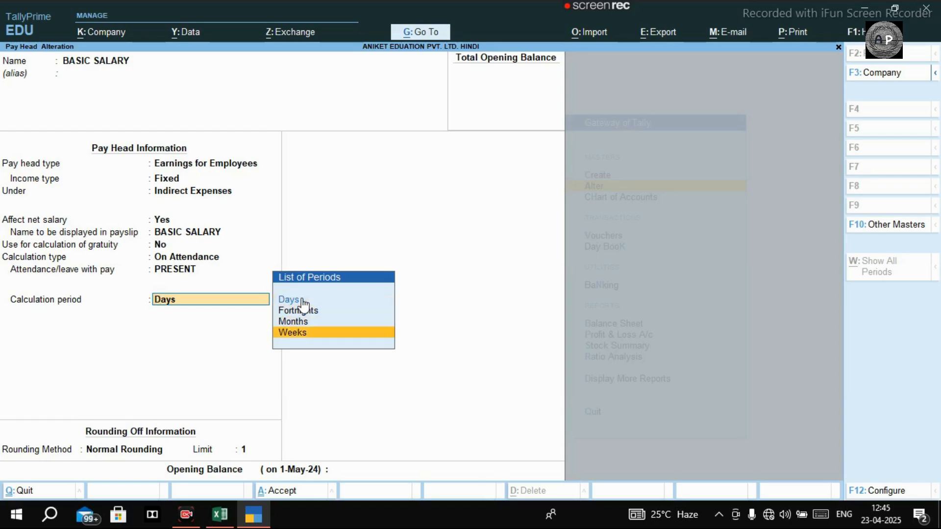
{"action": "key", "text": "Up"}
{"action": "key", "text": "Up"}
{"action": "key", "text": "Up"}
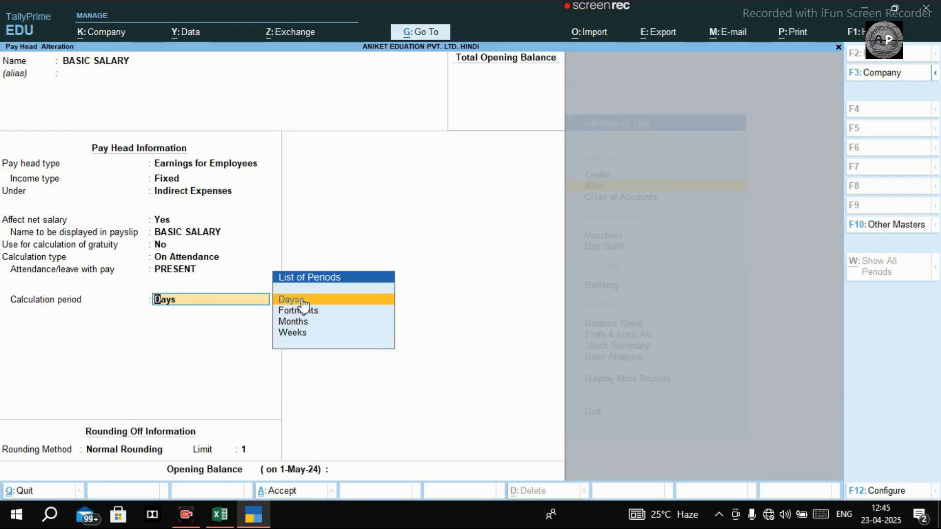
{"action": "key", "text": "Down"}
{"action": "key", "text": "Down"}
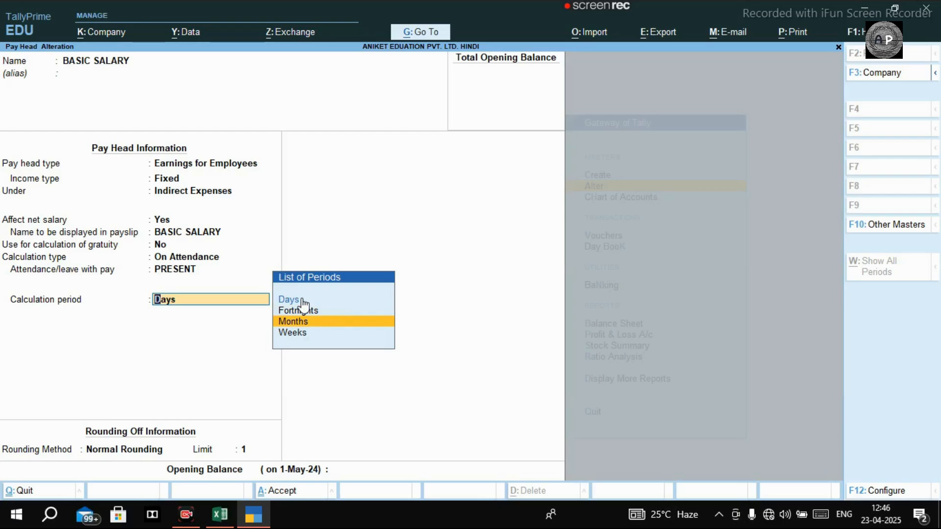
{"action": "key", "text": "Up"}
{"action": "key", "text": "Up"}
{"action": "key", "text": "Return"}
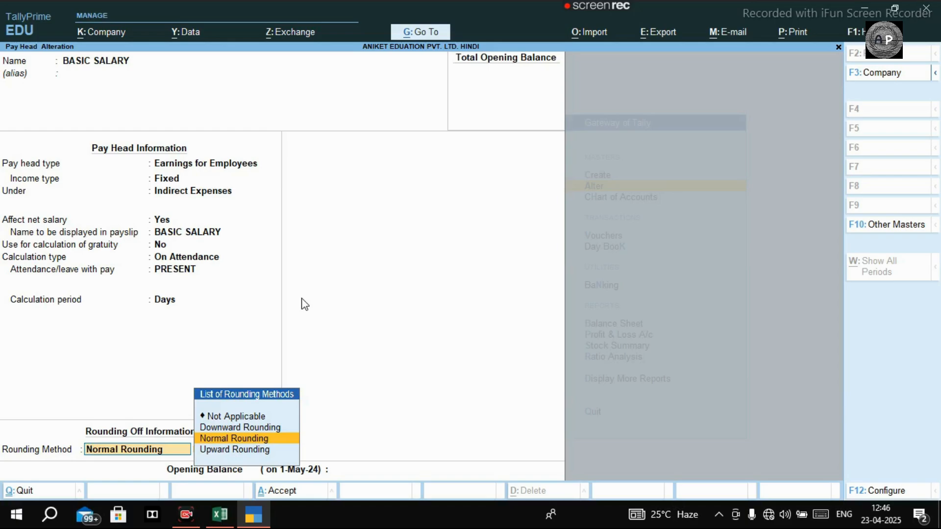
{"action": "key", "text": "space"}
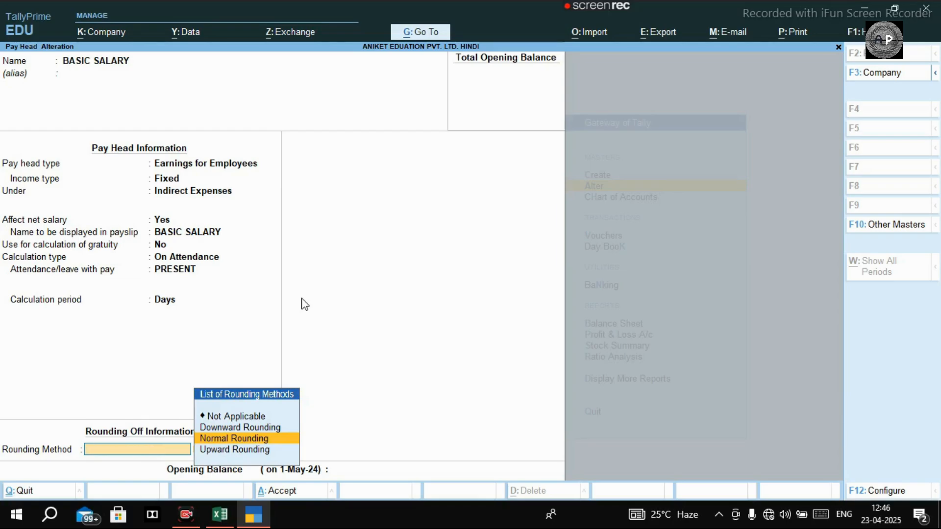
{"action": "key", "text": "ctrl+a"}
Open the HRA pay head, review its calculation type and computation slabs, and return to the pay head list.
{"action": "key", "text": "Down"}
{"action": "key", "text": "Down"}
{"action": "key", "text": "Down"}
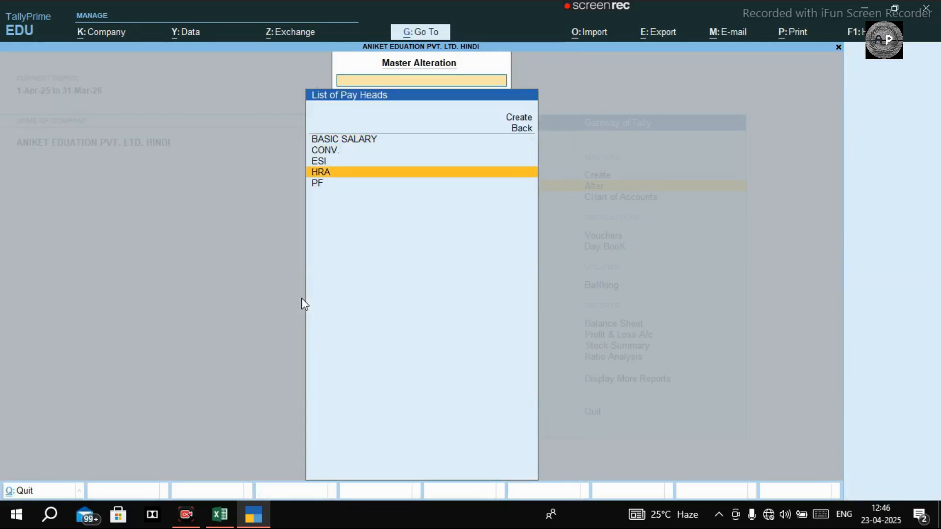
{"action": "key", "text": "Return"}
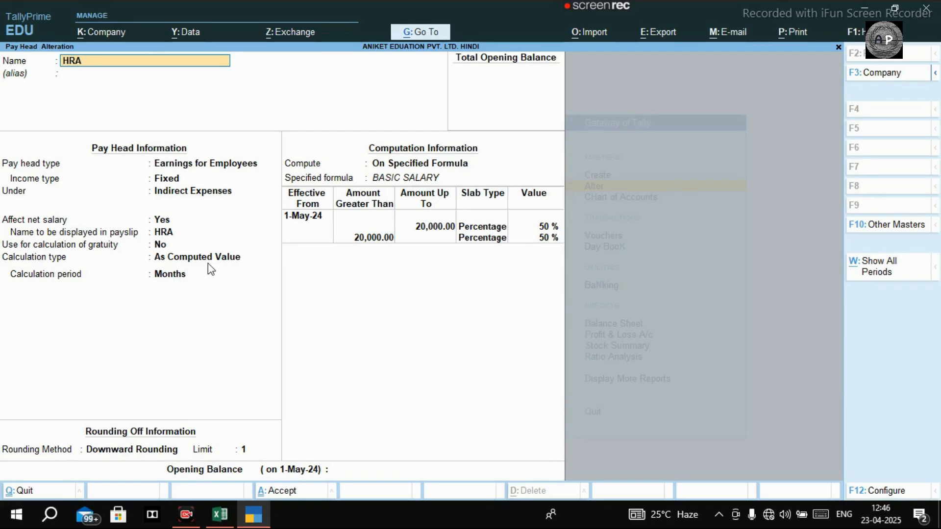
{"action": "key", "text": "BackSpace"}
{"action": "key", "text": "Escape"}
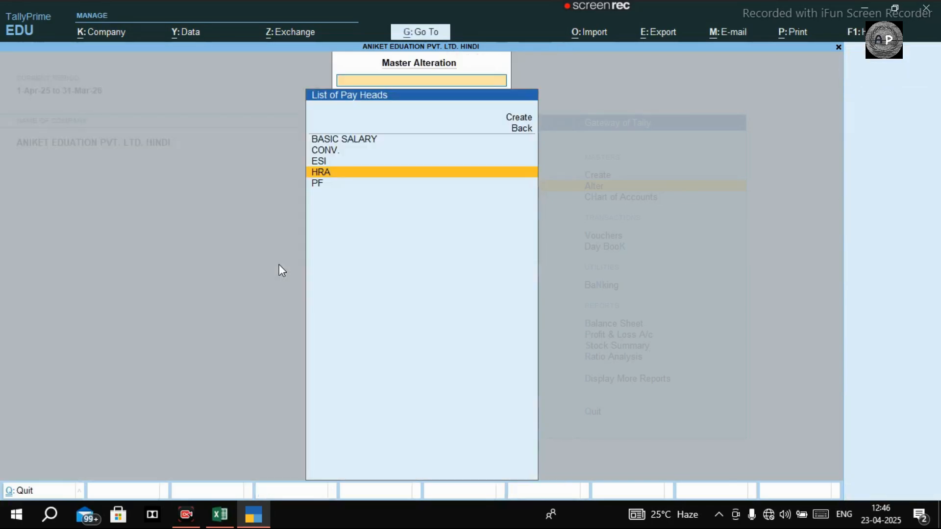
Open the CONV. pay head, review its type and computation details, and return to the pay head list.
{"action": "key", "text": "Up"}
{"action": "key", "text": "Up"}
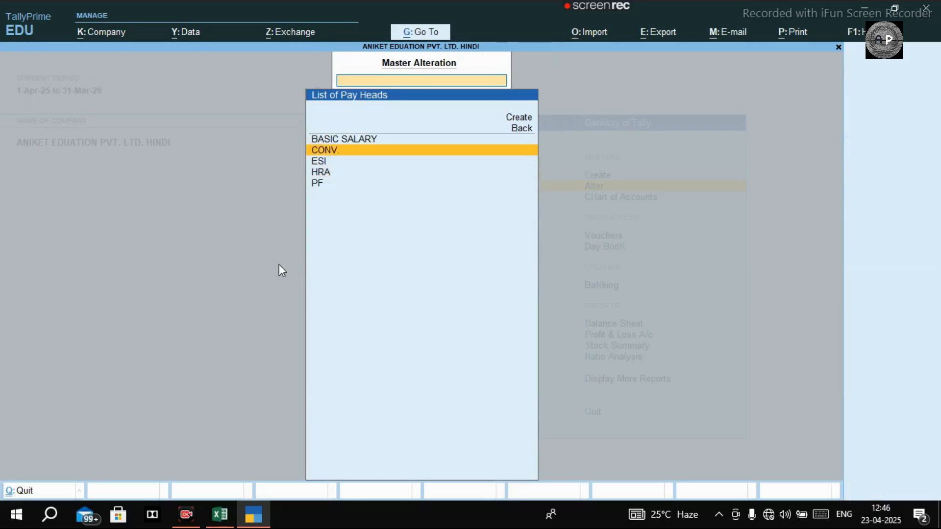
{"action": "key", "text": "Return"}
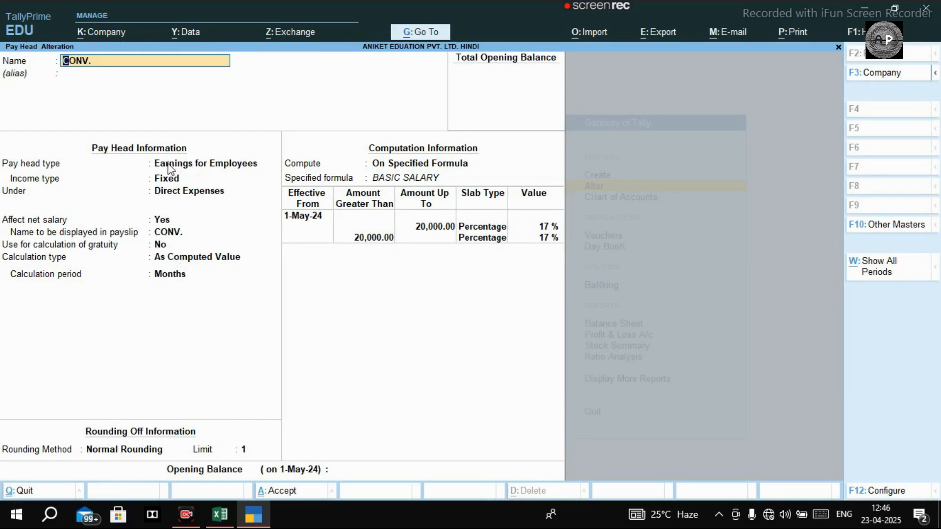
{"action": "key", "text": "Escape"}
{"action": "key", "text": "Escape"}
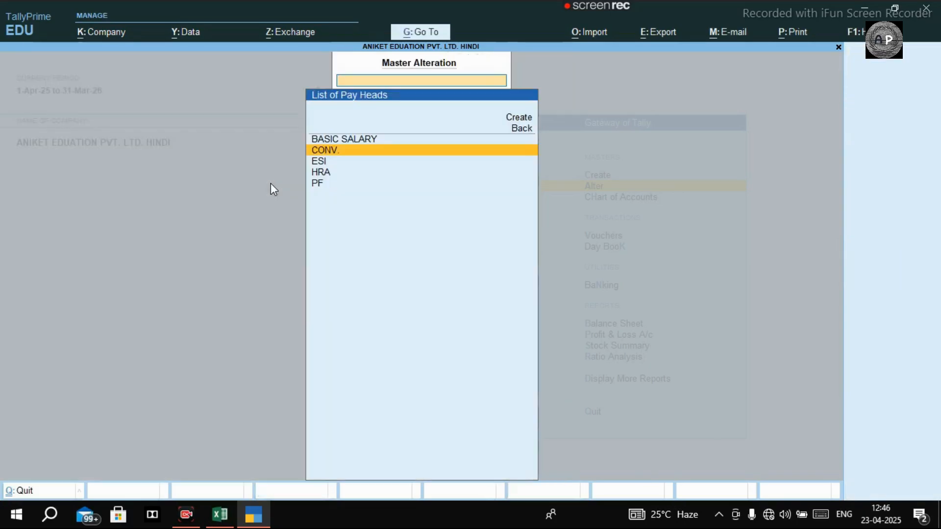
{"action": "key", "text": "Down"}
{"action": "key", "text": "Down"}
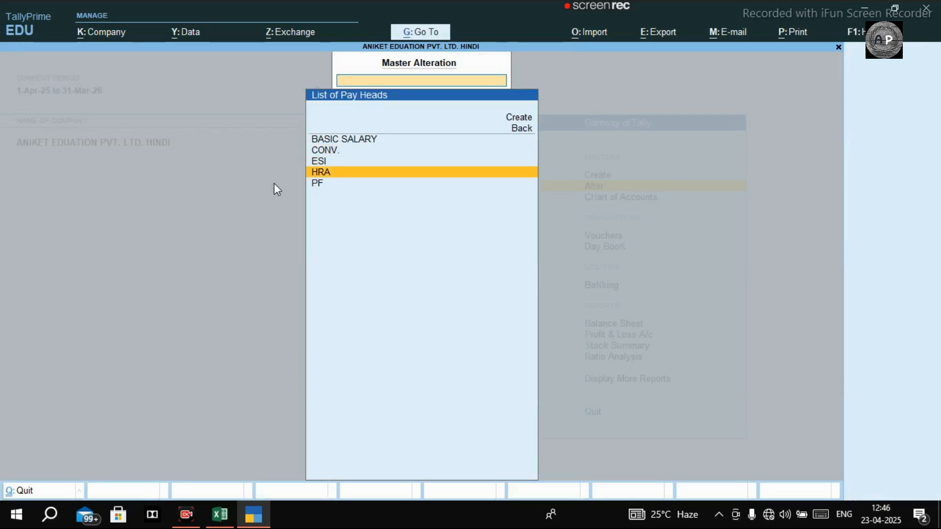
{"action": "key", "text": "Return"}
{"action": "key", "text": "Delete"}
{"action": "key", "text": "Delete"}
{"action": "key", "text": "Delete"}
{"action": "key", "text": "Escape"}
{"action": "key", "text": "Escape"}
{"action": "key", "text": "Up"}
{"action": "key", "text": "Up"}
{"action": "key", "text": "Up"}
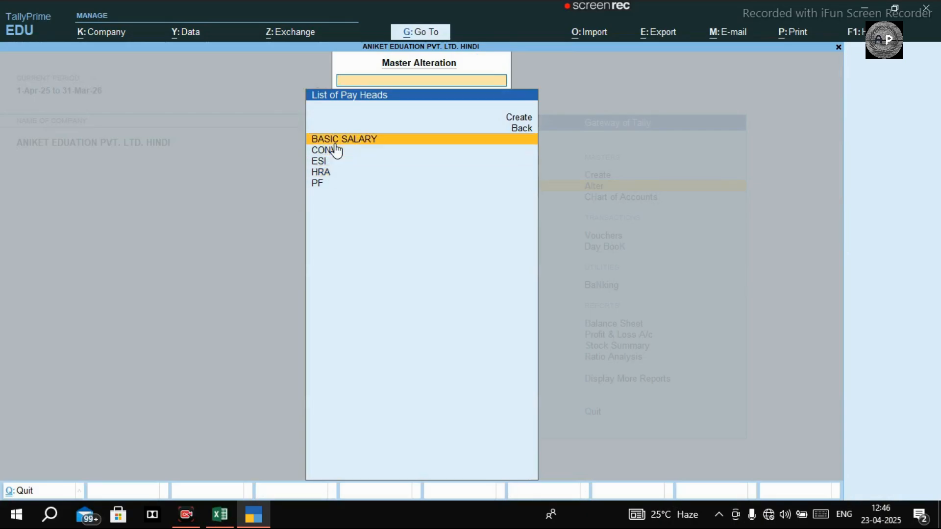
{"action": "key", "text": "Return"}
{"action": "key", "text": "BackSpace"}
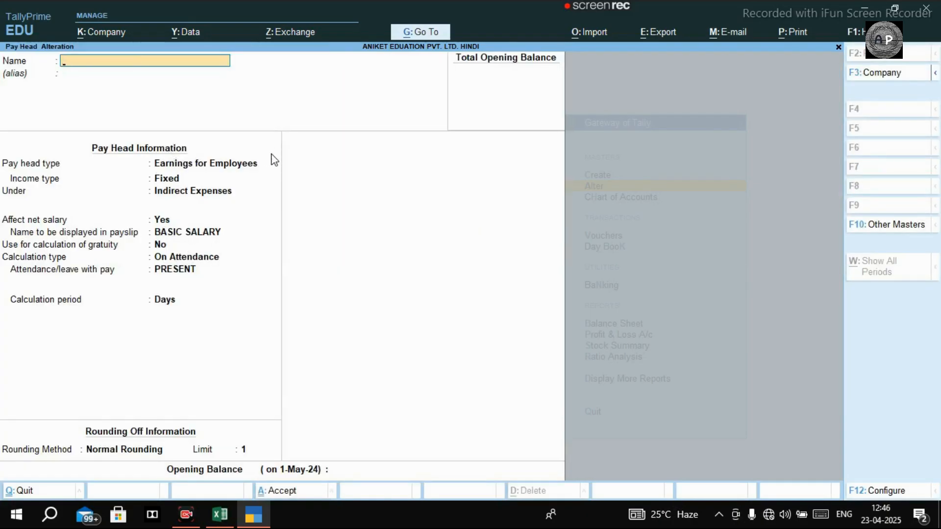
{"action": "key", "text": "Escape"}
Open the ESI pay head, review its specified formula and slab percentages, and close it without changes.
{"action": "key", "text": "Down"}
{"action": "key", "text": "Down"}
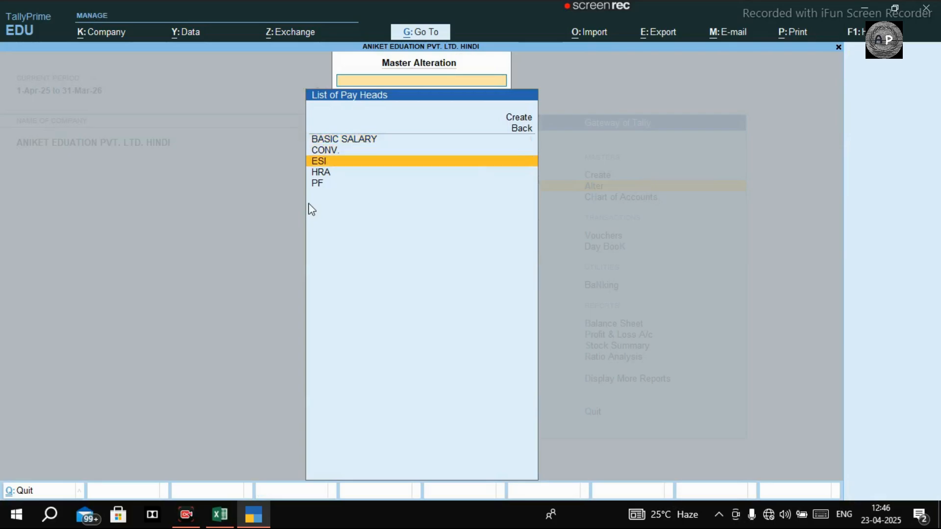
{"action": "key", "text": "Return"}
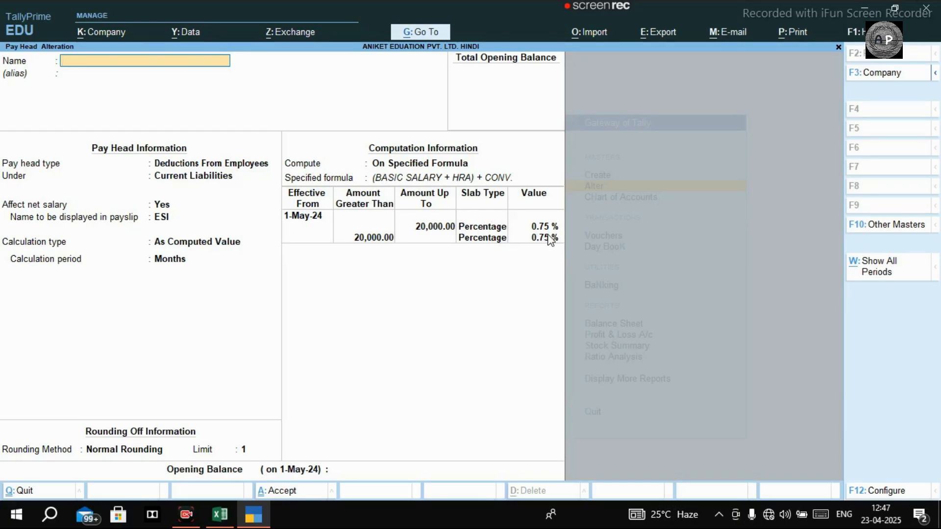
{"action": "key", "text": "Escape"}
Open the PF pay head to review its formula and slab percentages, and return to the Gateway of Tally.
{"action": "key", "text": "Down"}
{"action": "key", "text": "Down"}
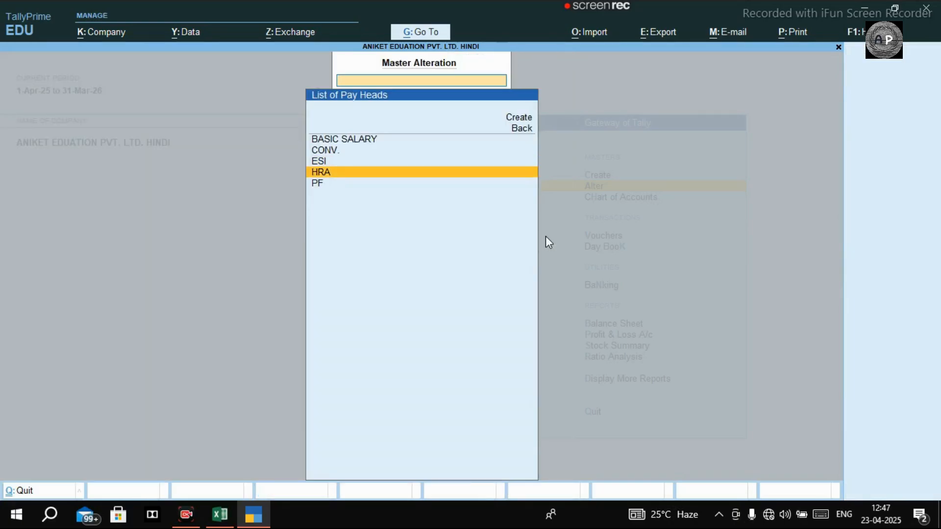
{"action": "key", "text": "Return"}
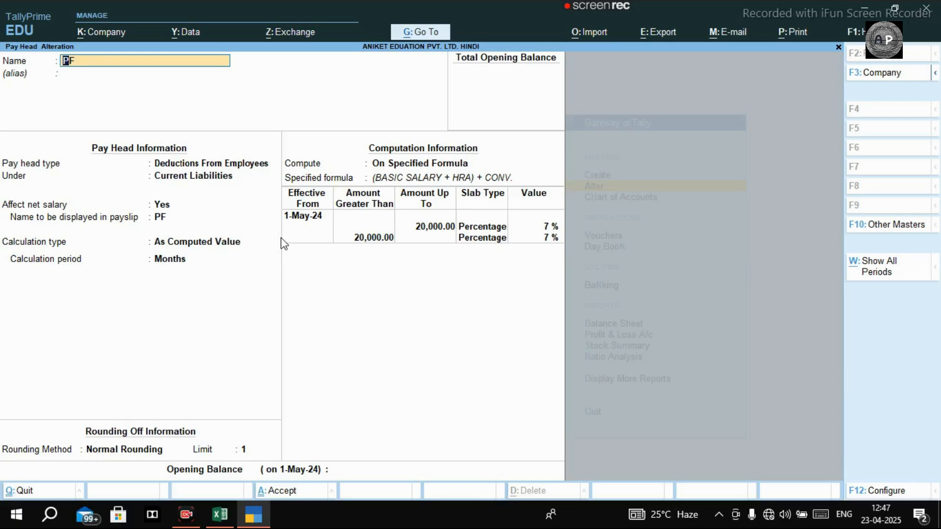
{"action": "key", "text": "BackSpace"}
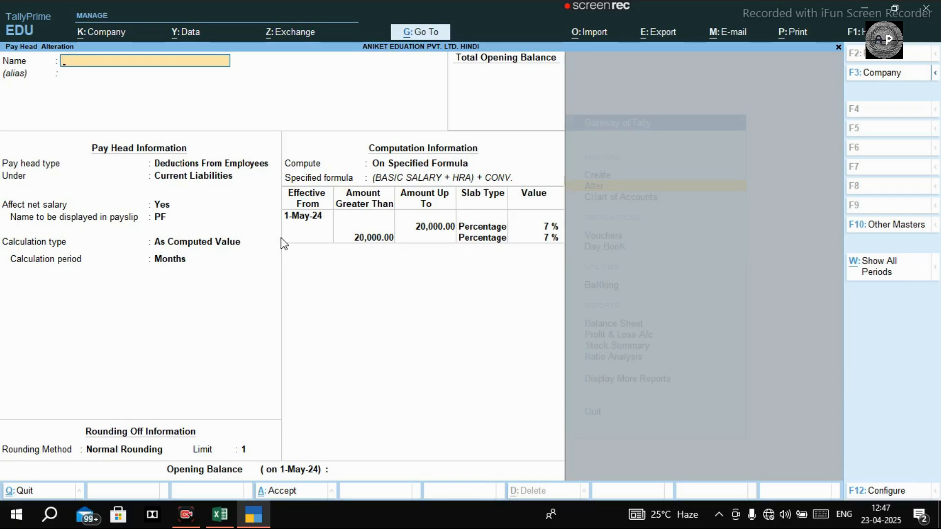
{"action": "key", "text": "Escape"}
{"action": "key", "text": "Escape"}
{"action": "key", "text": "Up"}
{"action": "key", "text": "Escape"}
{"action": "key", "text": "Escape"}
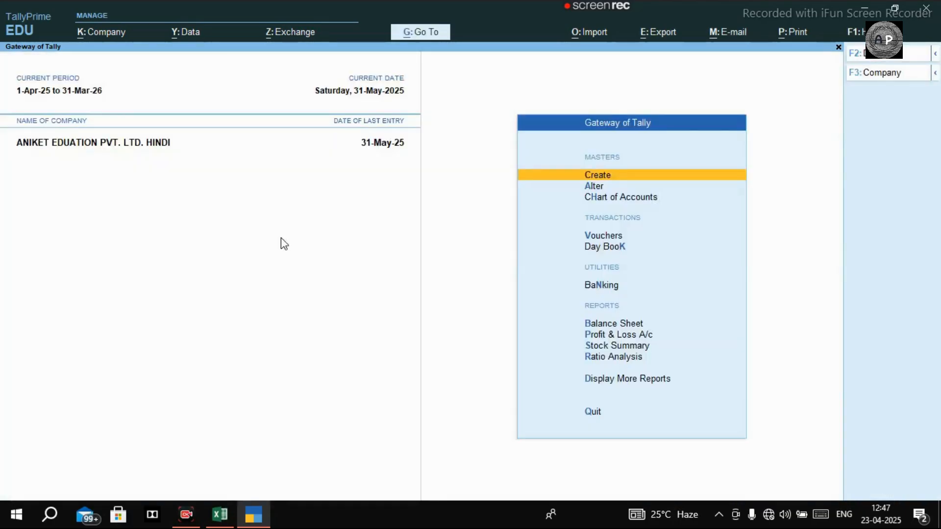
Open the 31-May-25 attendance voucher from the Day Book, compare its days with the Excel salary sheet, and accept it in TallyPrime.
{"action": "key", "text": "k"}
{"action": "key", "text": "Down"}
{"action": "key", "text": "Up"}
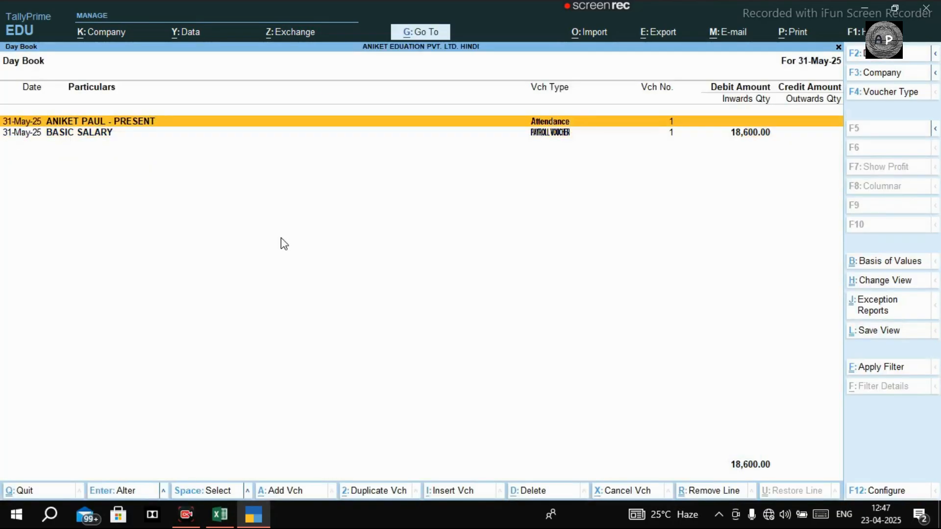
{"action": "key", "text": "Return"}
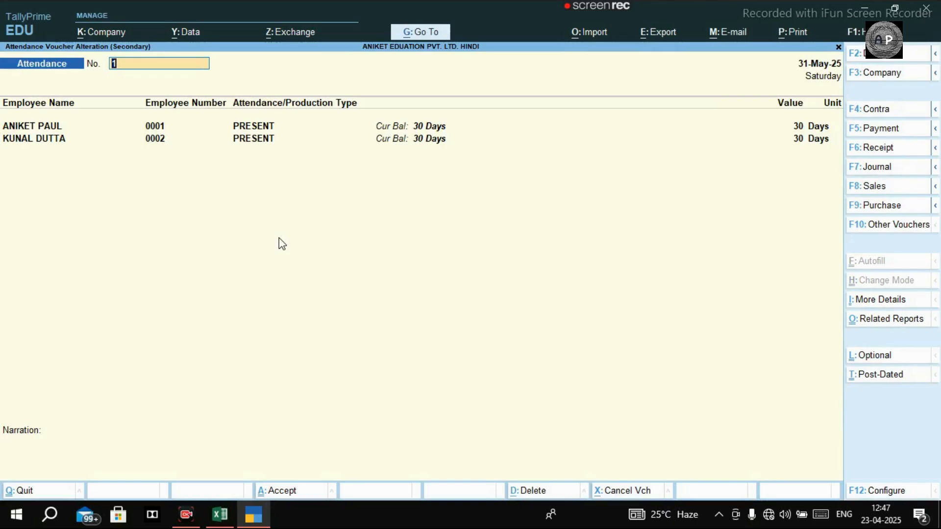
{"action": "key", "text": "alt+Tab"}
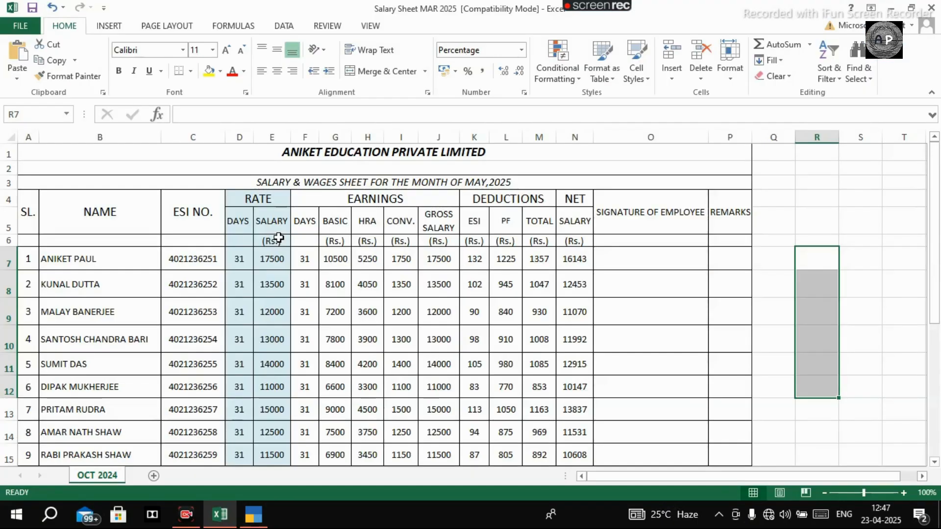
{"action": "key", "text": "alt+Tab"}
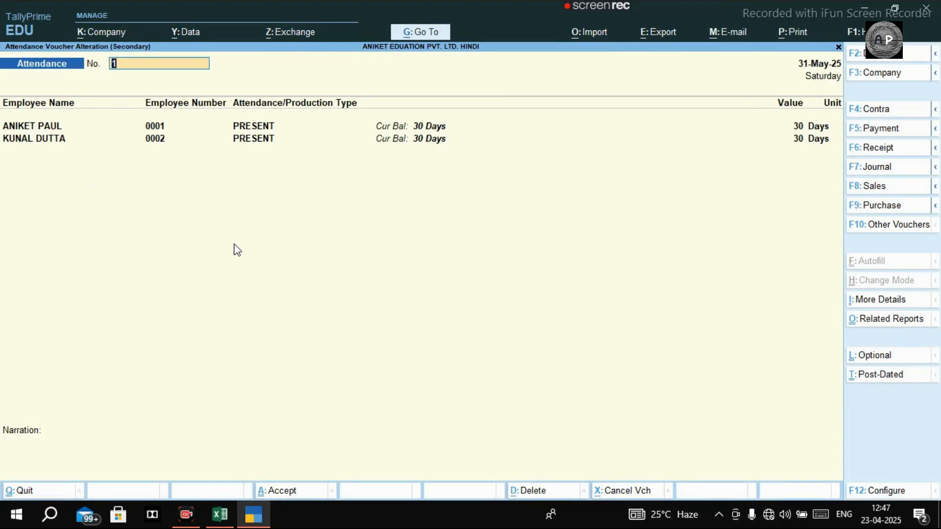
{"action": "key", "text": "ctrl+a"}
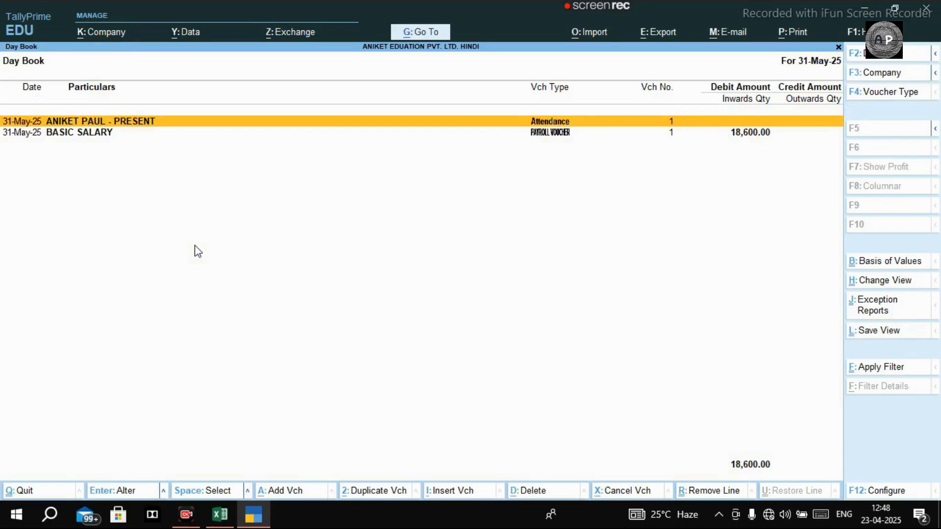
Examine the employees' pay head amounts in the 31-May-25 payroll voucher and return to the Gateway of Tally.
{"action": "key", "text": "Down"}
{"action": "key", "text": "Return"}
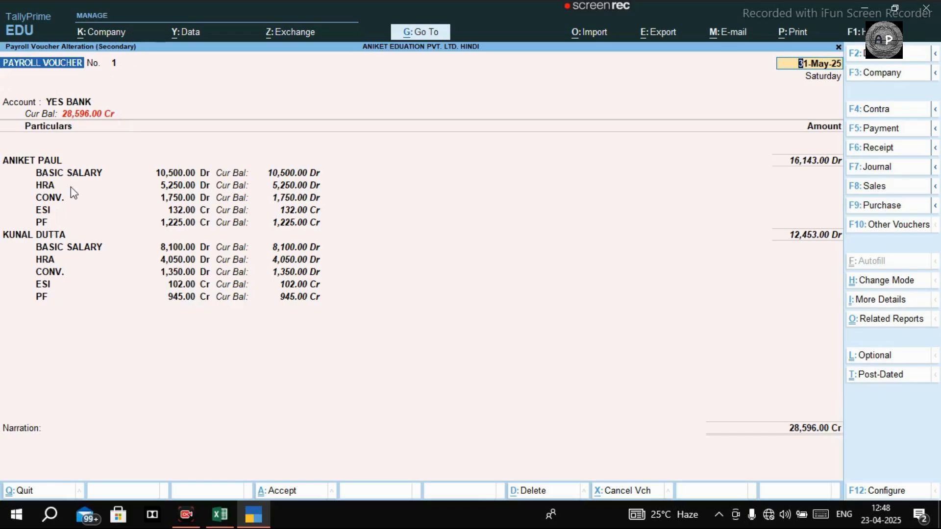
{"action": "key", "text": "BackSpace"}
{"action": "key", "text": "Return"}
{"action": "key", "text": "Escape"}
{"action": "key", "text": "y"}
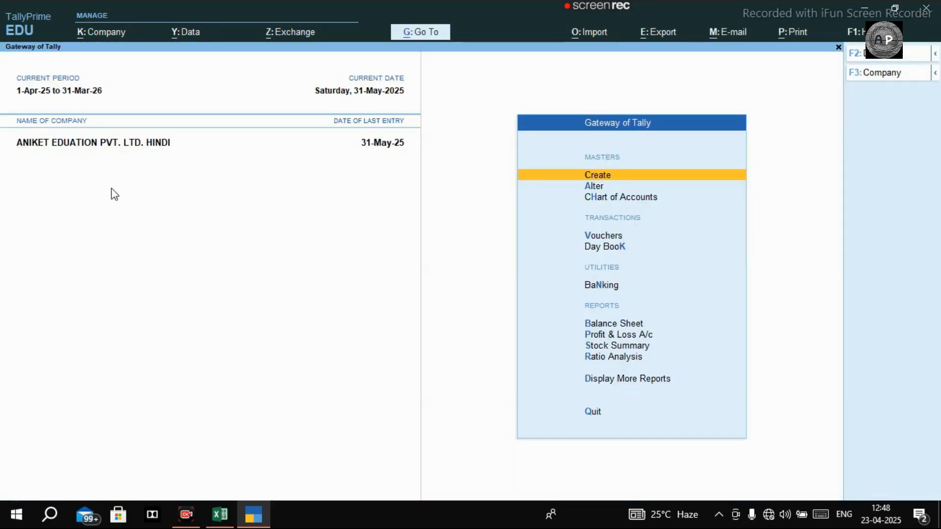
Open the pay slip report from the payroll reports for the first employee listed.
{"action": "key", "text": "d"}
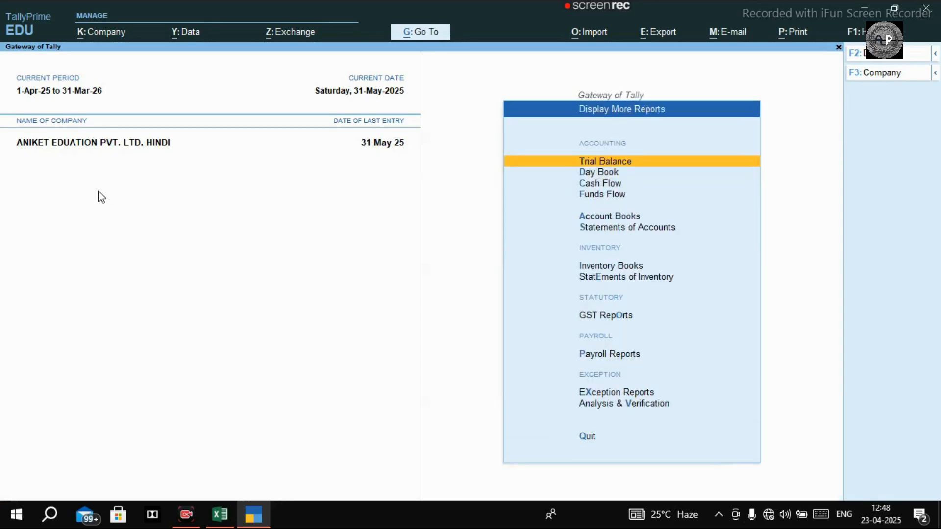
{"action": "key", "text": "p"}
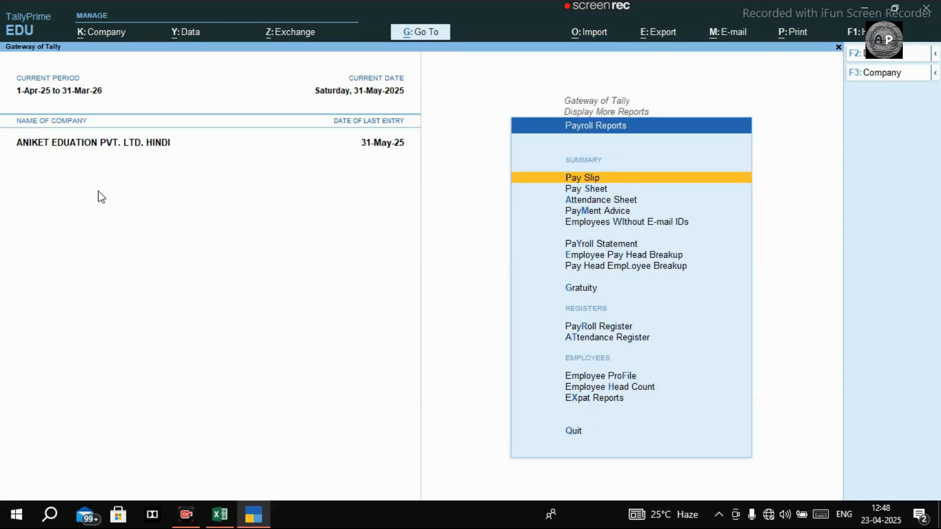
{"action": "key", "text": "Return"}
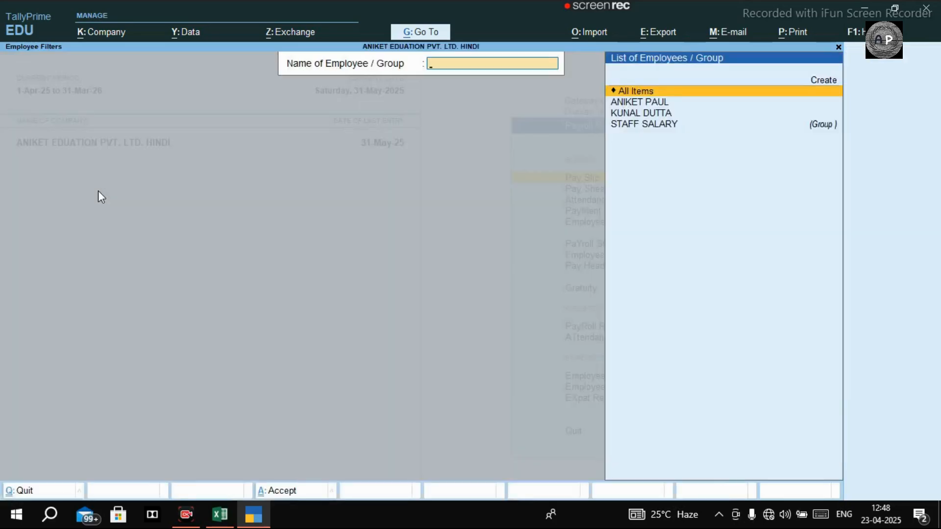
{"action": "key", "text": "Down"}
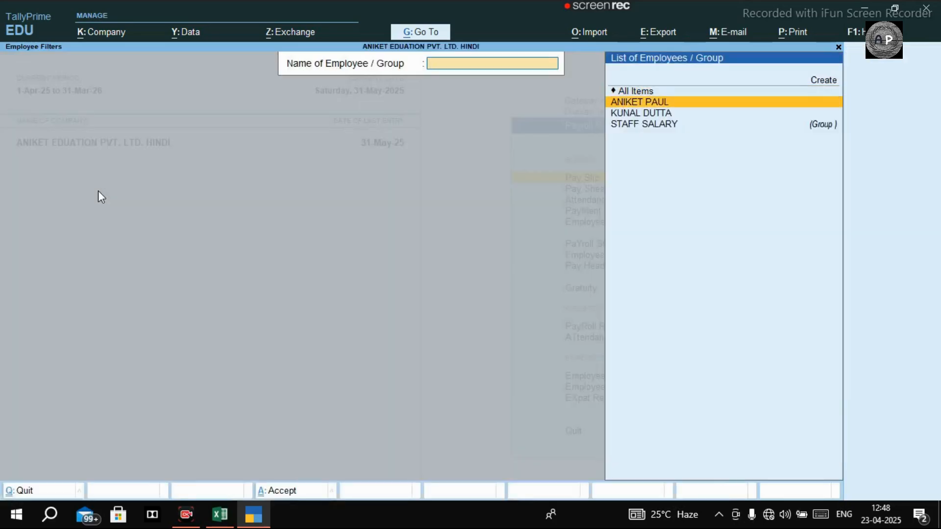
{"action": "key", "text": "Return"}
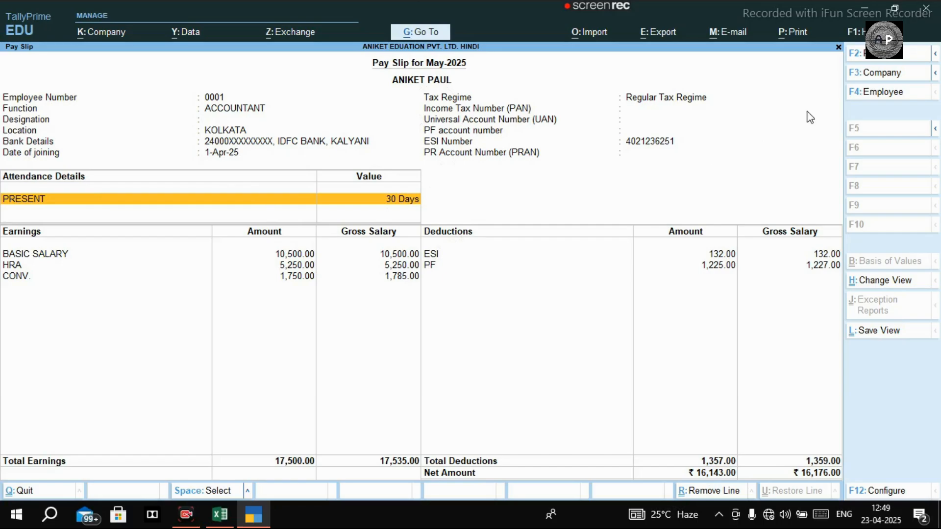
{"action": "left_click", "coordinate": [876, 57]}
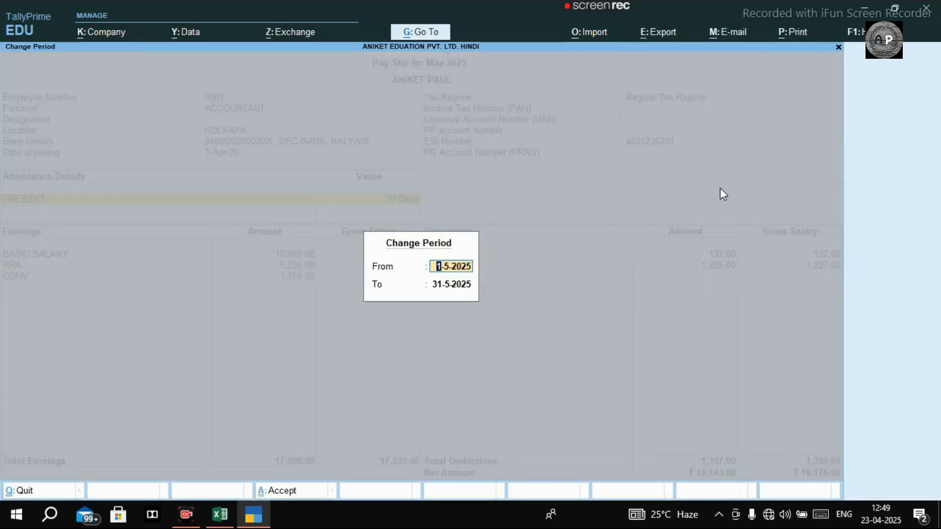
{"action": "key", "text": "Escape"}
{"action": "key", "text": "Escape"}
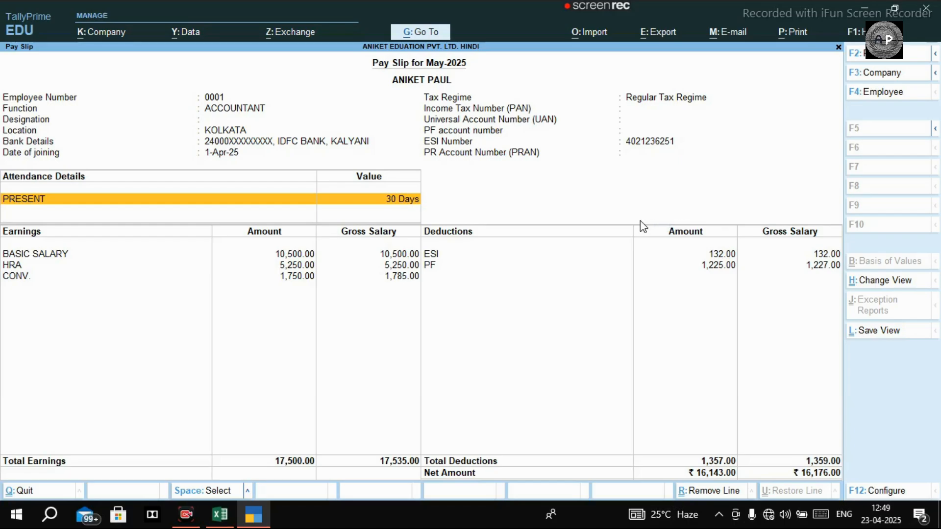
Preview the May-2025 pay slip for printing and enlarge the preview to examine its details.
{"action": "key", "text": "ctrl"}
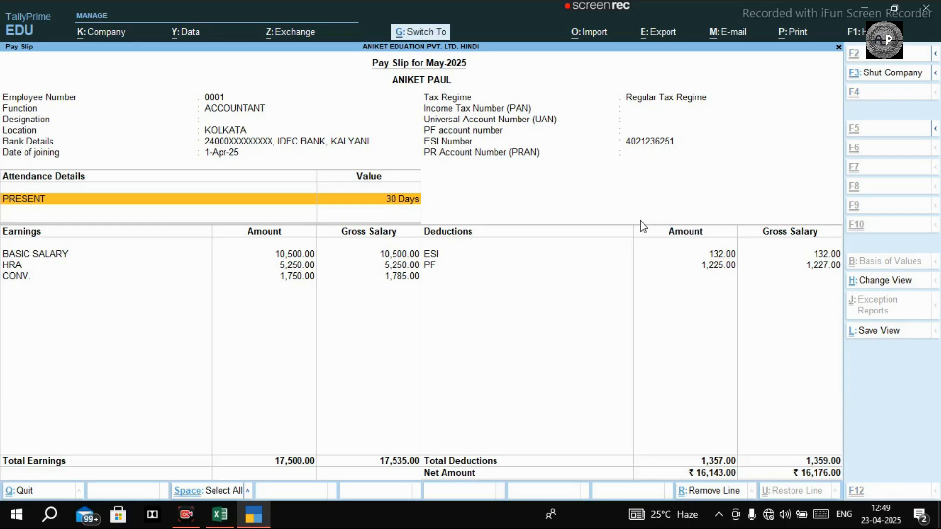
{"action": "key", "text": "ctrl+p"}
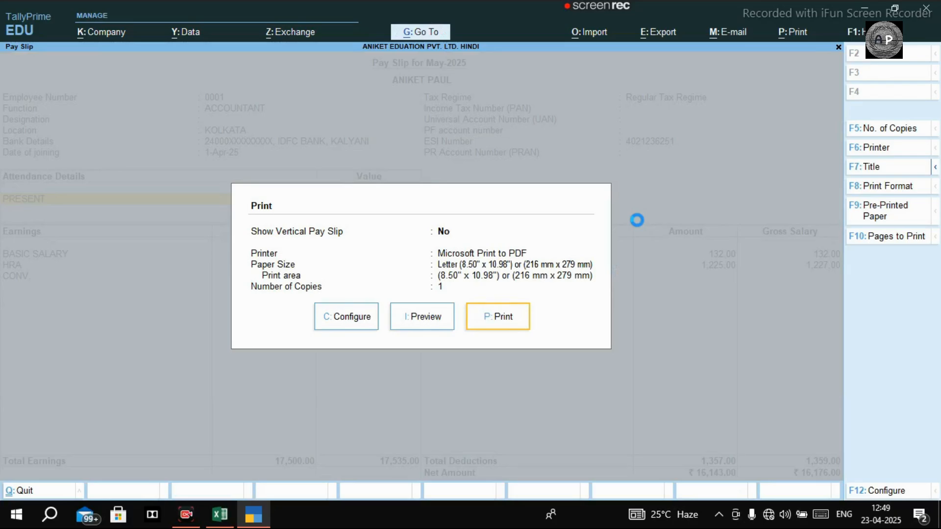
{"action": "key", "text": "i"}
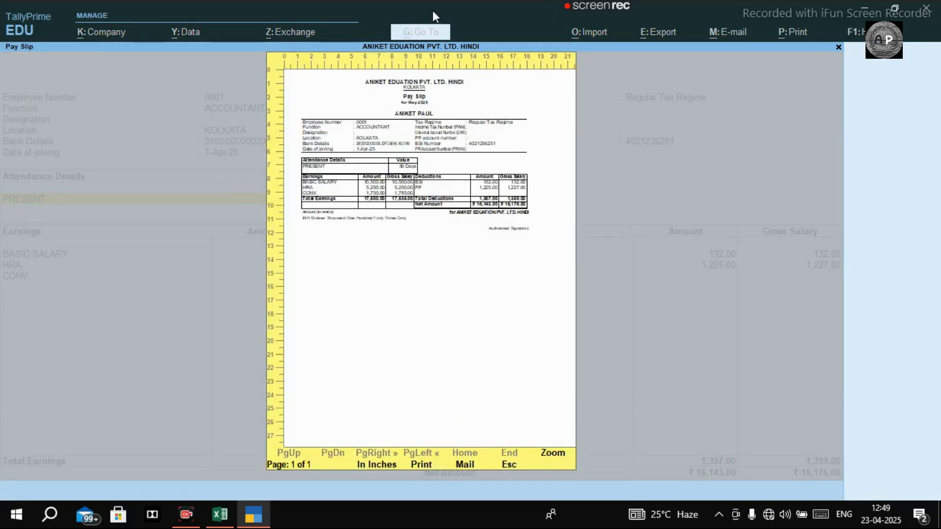
{"action": "left_click", "coordinate": [553, 460]}
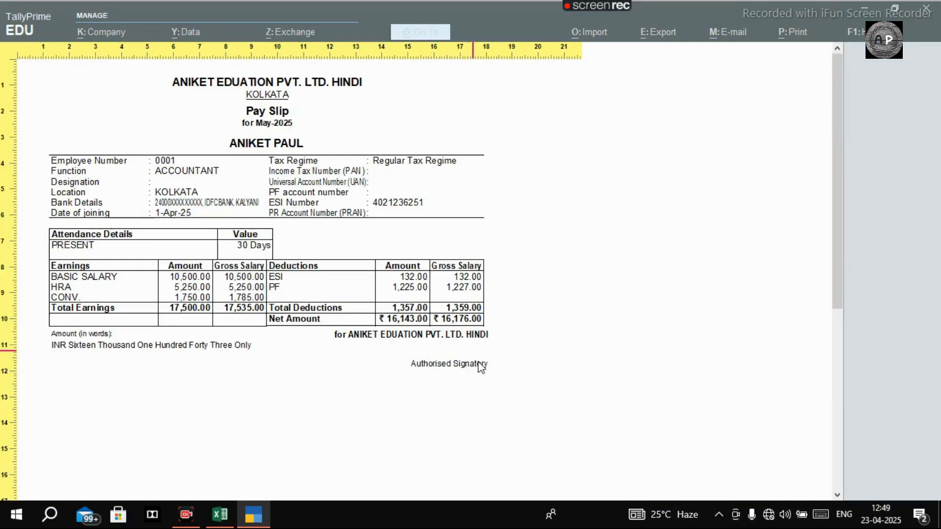